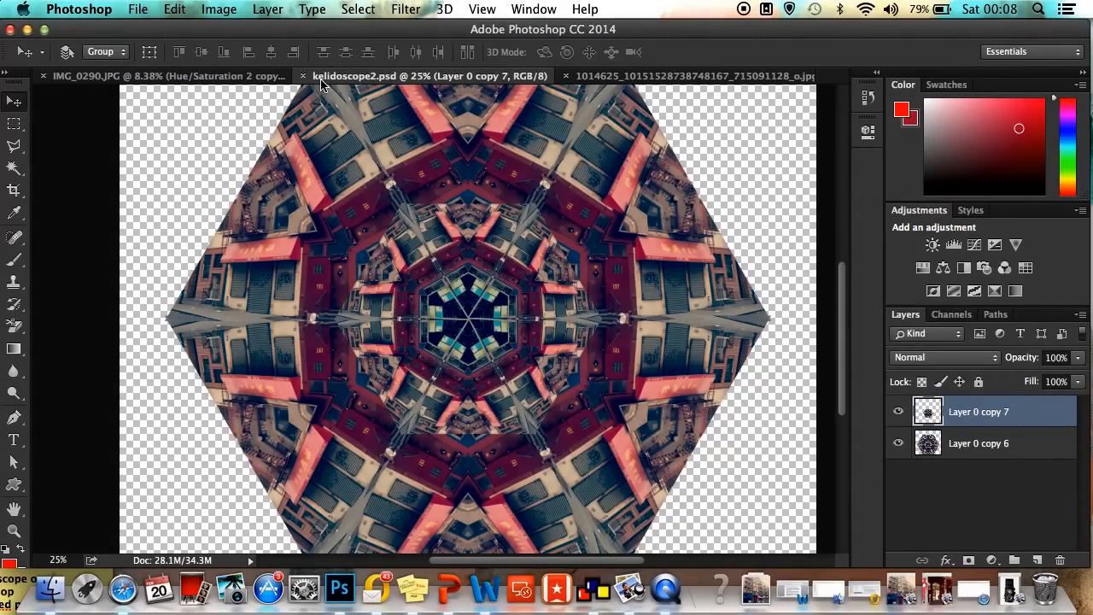
- Switch to the street building photo document and unlock its Background layer as a regular layer
left_click(600, 79)
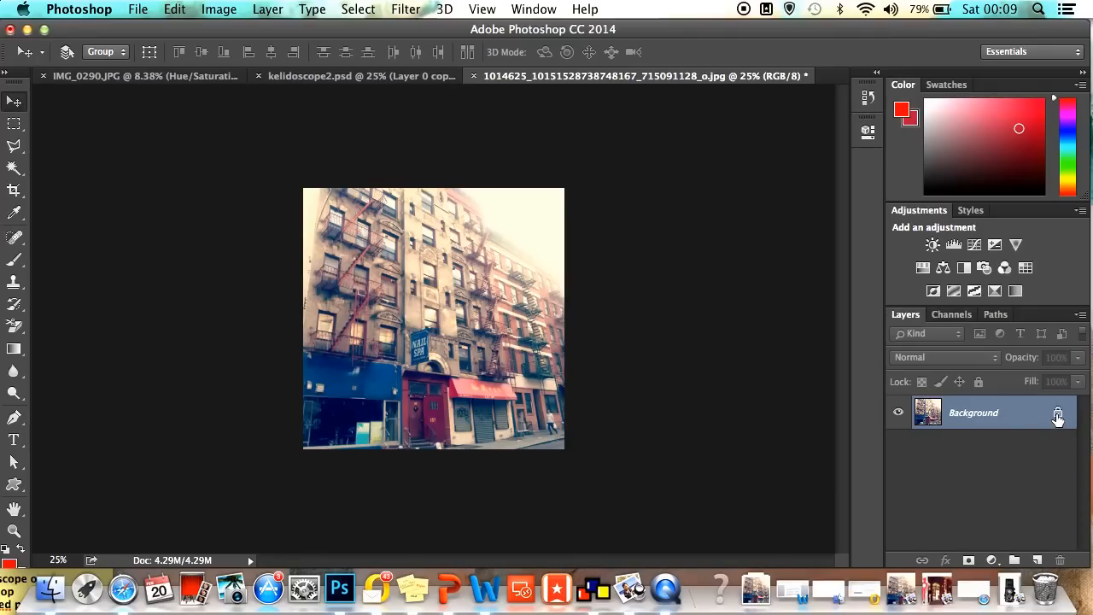
left_click(1058, 414)
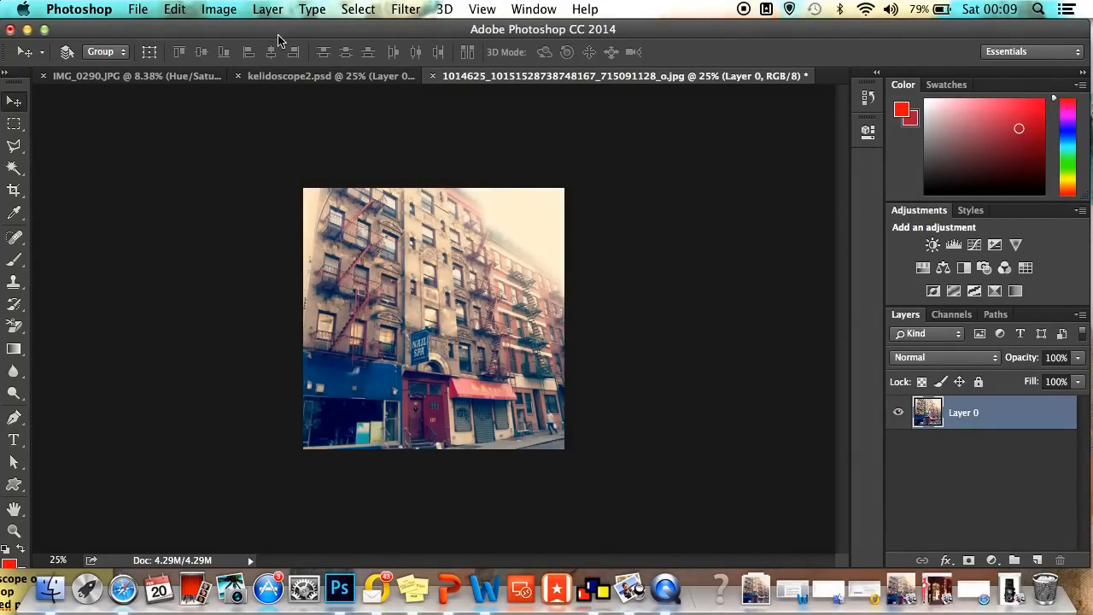
left_click(192, 12)
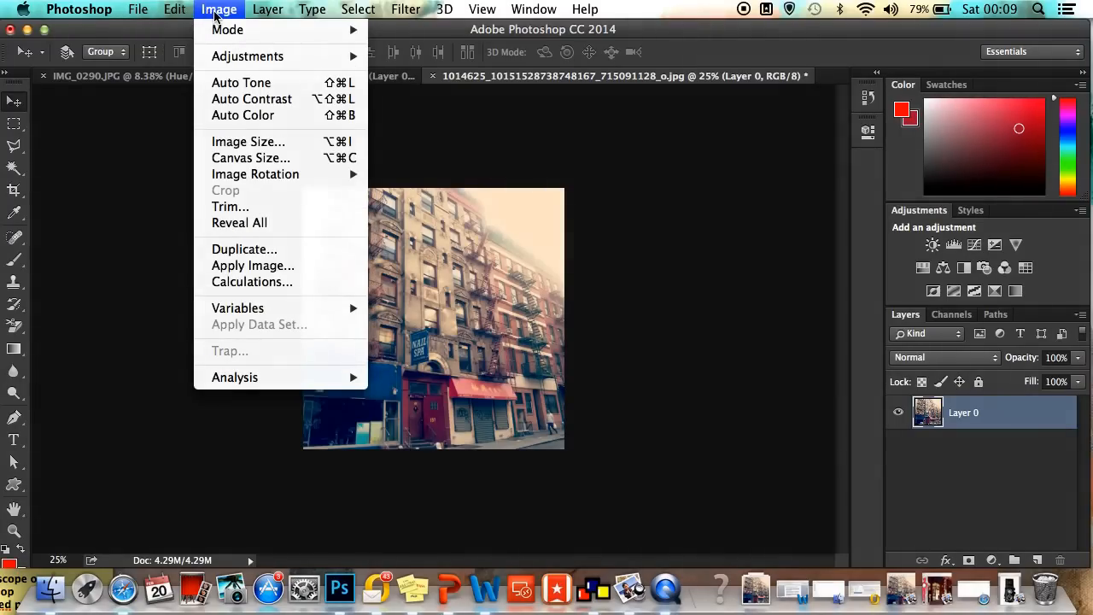
mouse_move(360, 17)
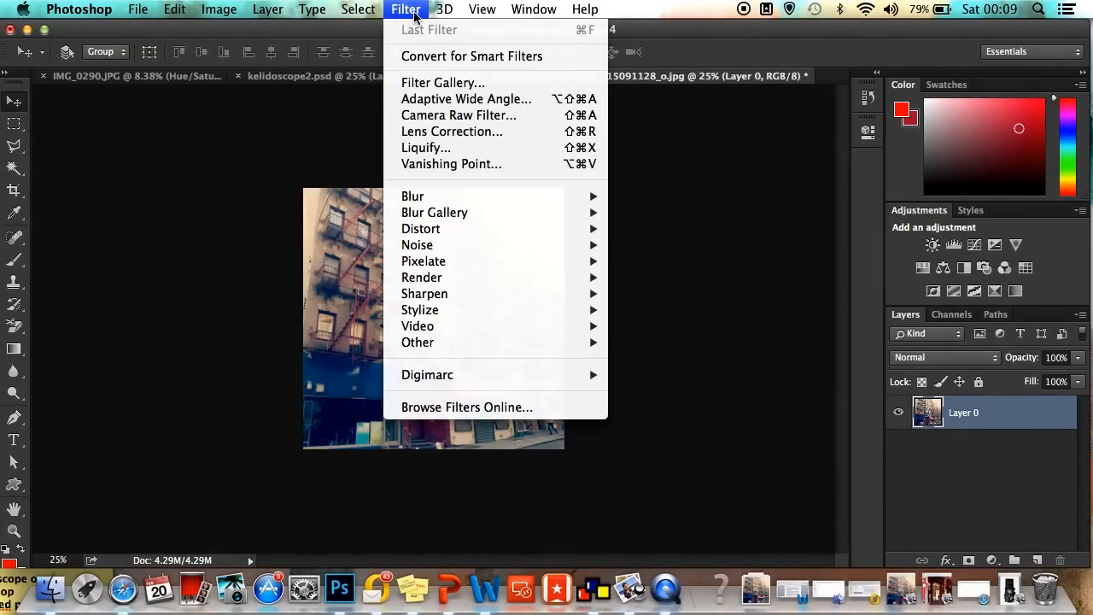
mouse_move(485, 10)
left_click(239, 241)
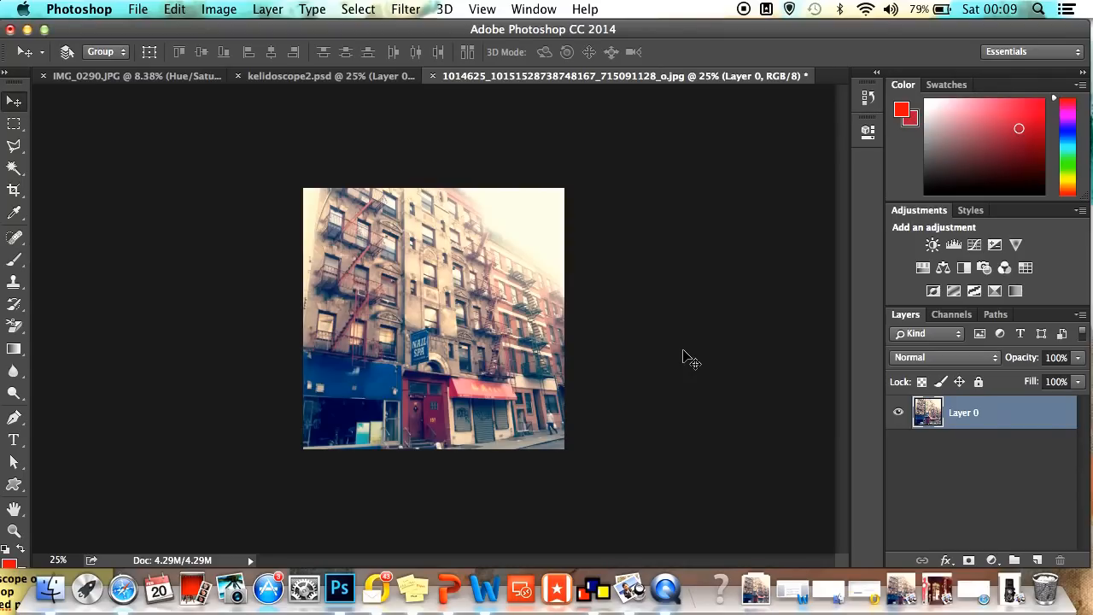
- Free-transform the photo layer and set its rotation to 60 degrees
key("ctrl+t")
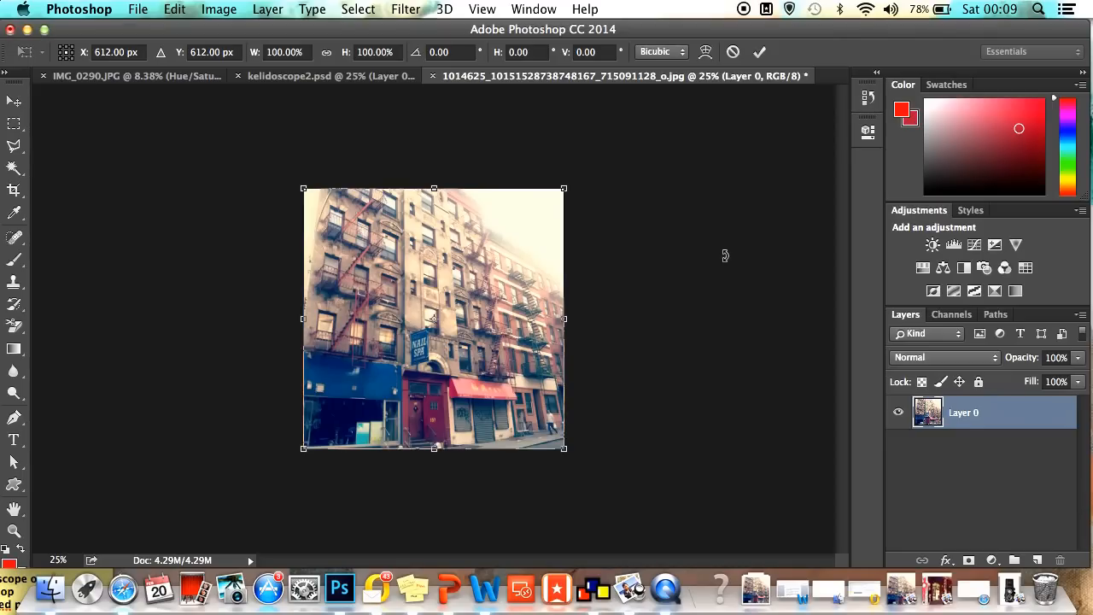
left_click(461, 53)
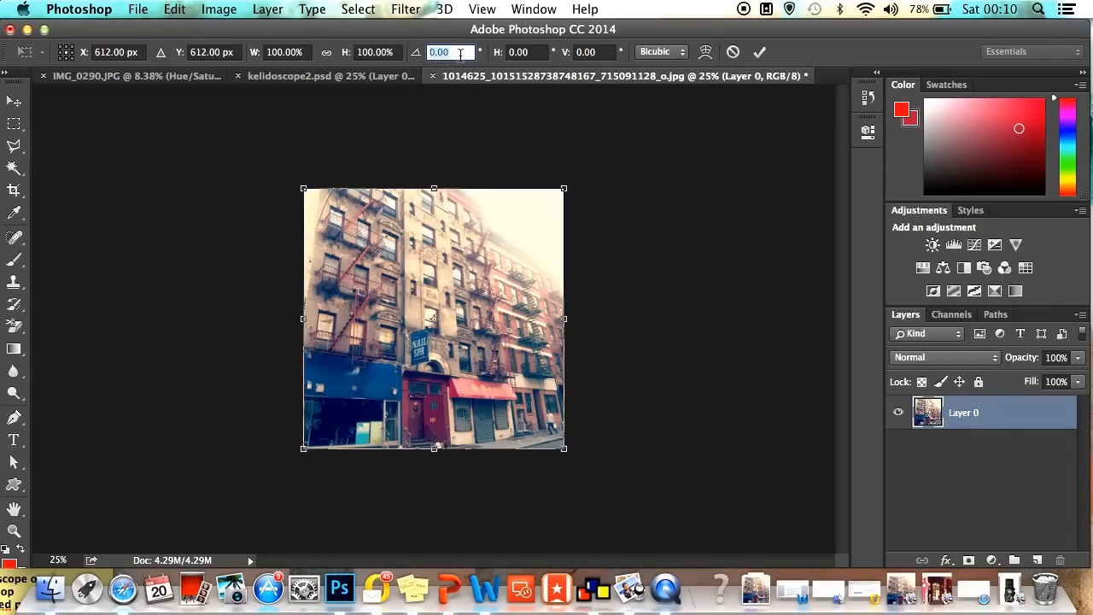
type("60")
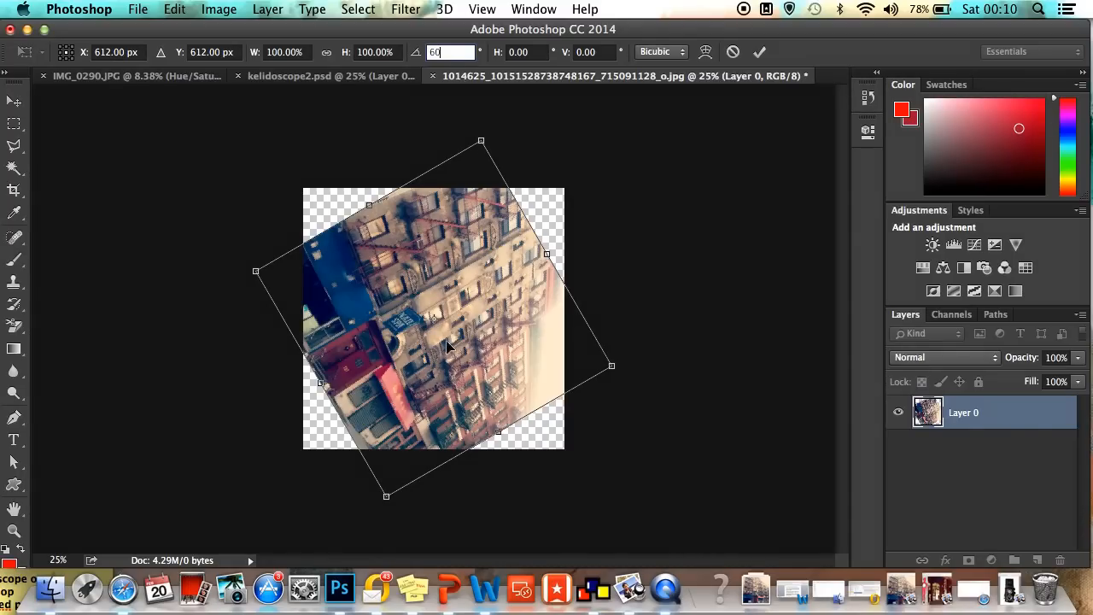
- Move the rotated photo to the canvas's right side and scale it proportionally to about 128%, so its slanted edge meets the bottom-right corner
left_click_drag(410, 266, 598, 241)
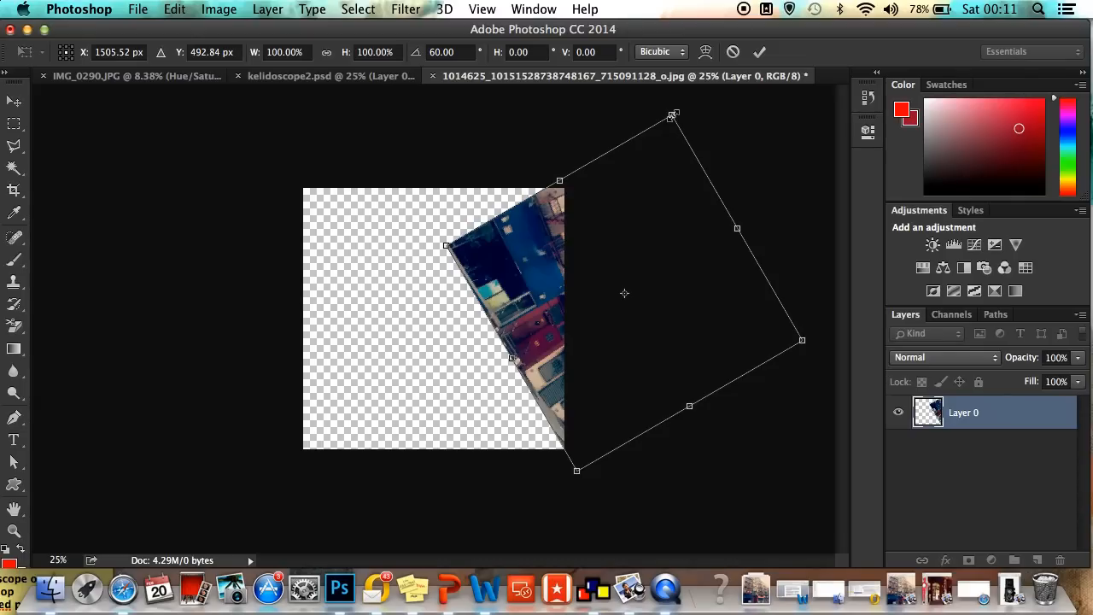
left_click(673, 117)
left_click_drag(673, 118, 653, 6)
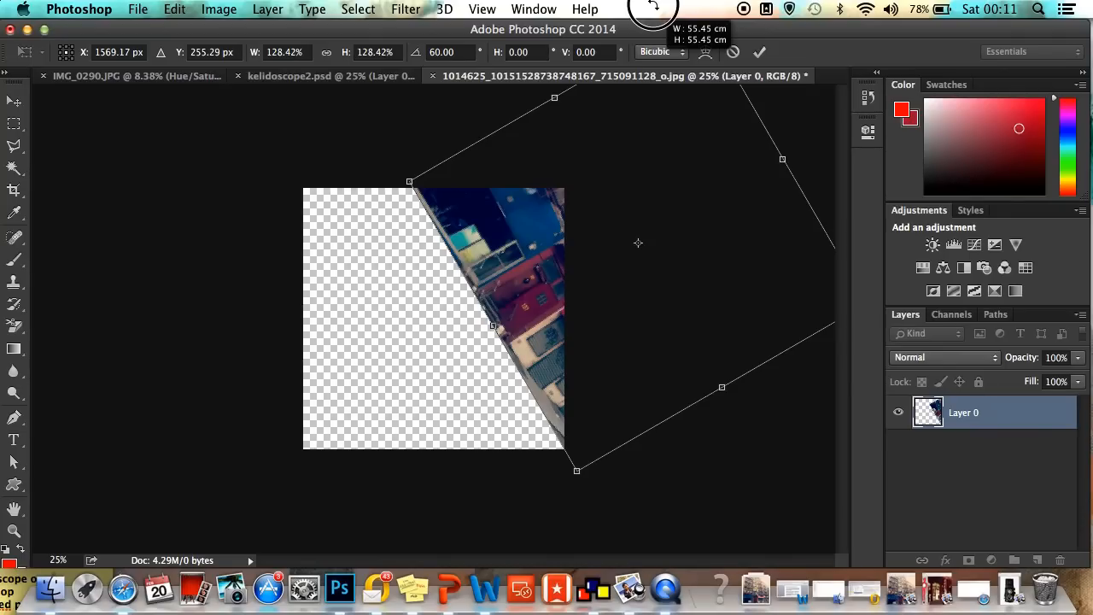
left_click_drag(653, 6, 655, 9)
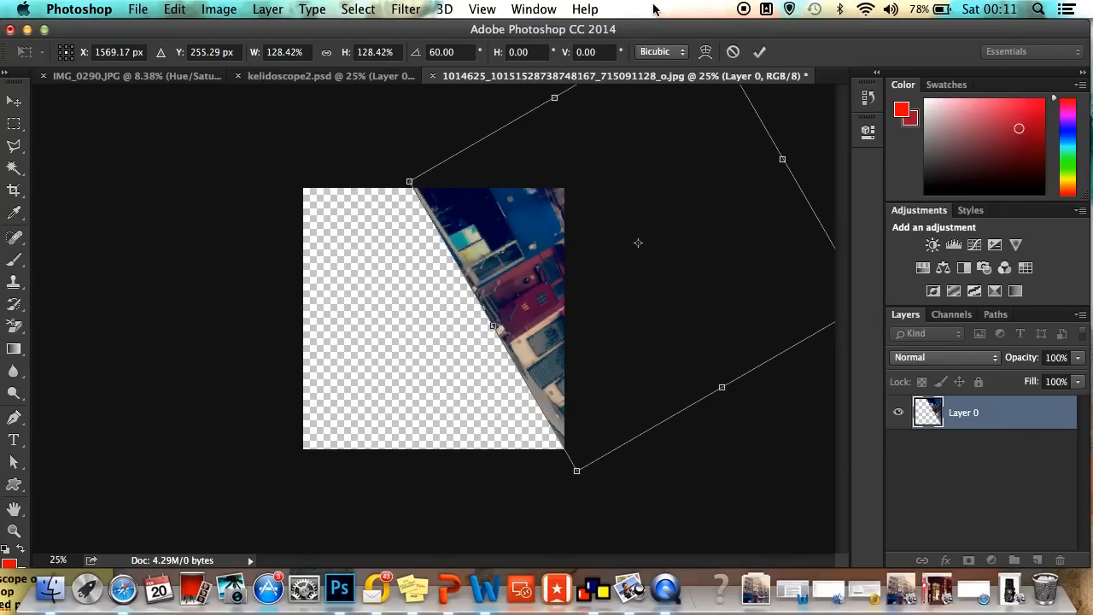
left_click(759, 54)
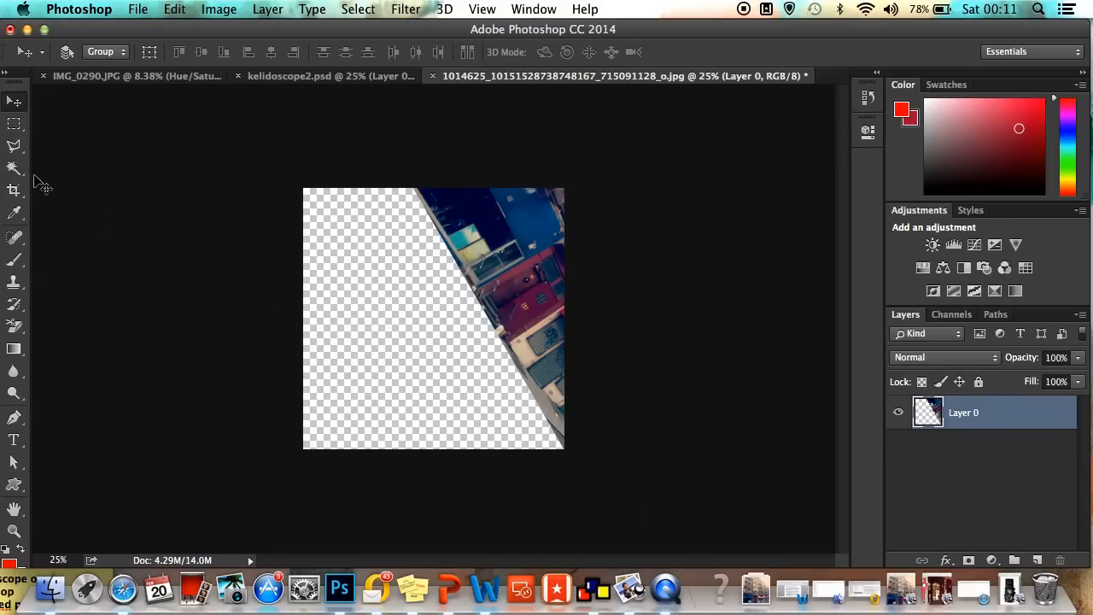
- Select the transparent area with the Magic Wand at tolerance 32, and invert the selection to cover the triangular photo piece
left_click(15, 176)
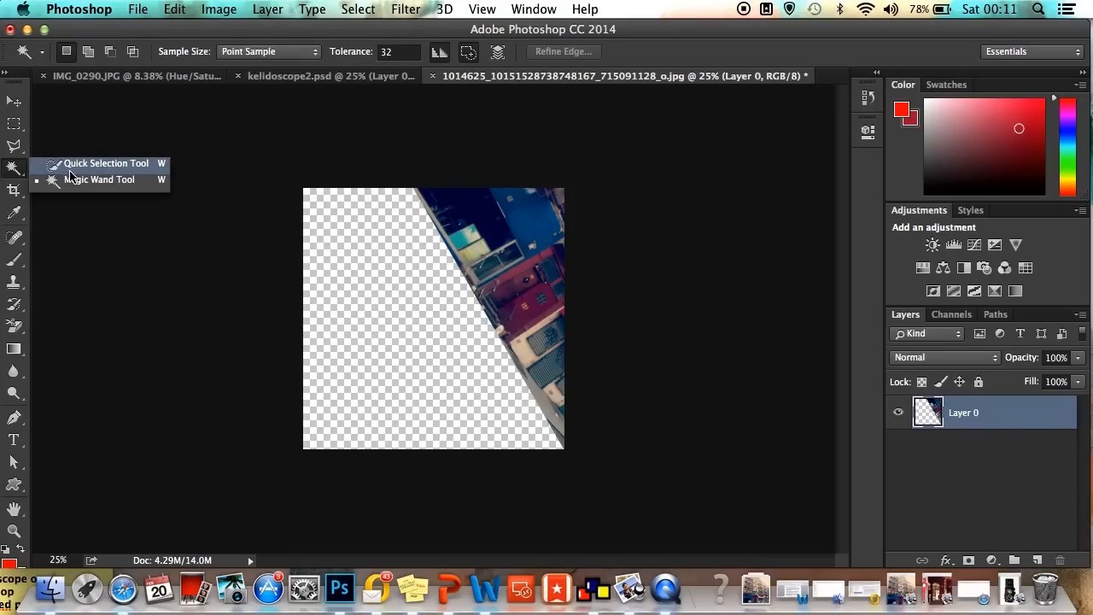
left_click(16, 150)
left_click(17, 150)
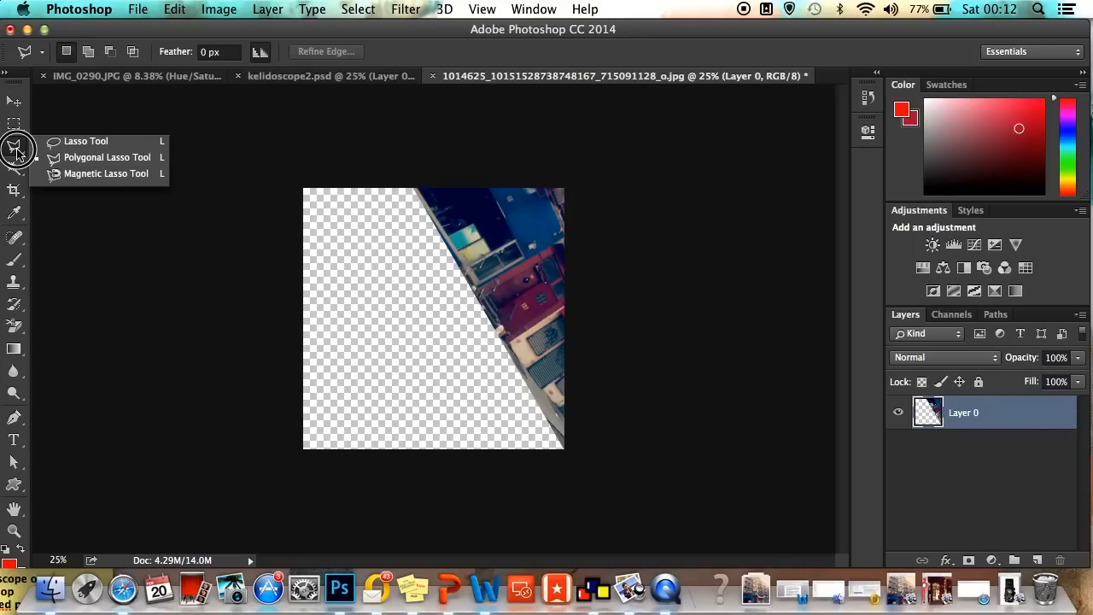
left_click(17, 171)
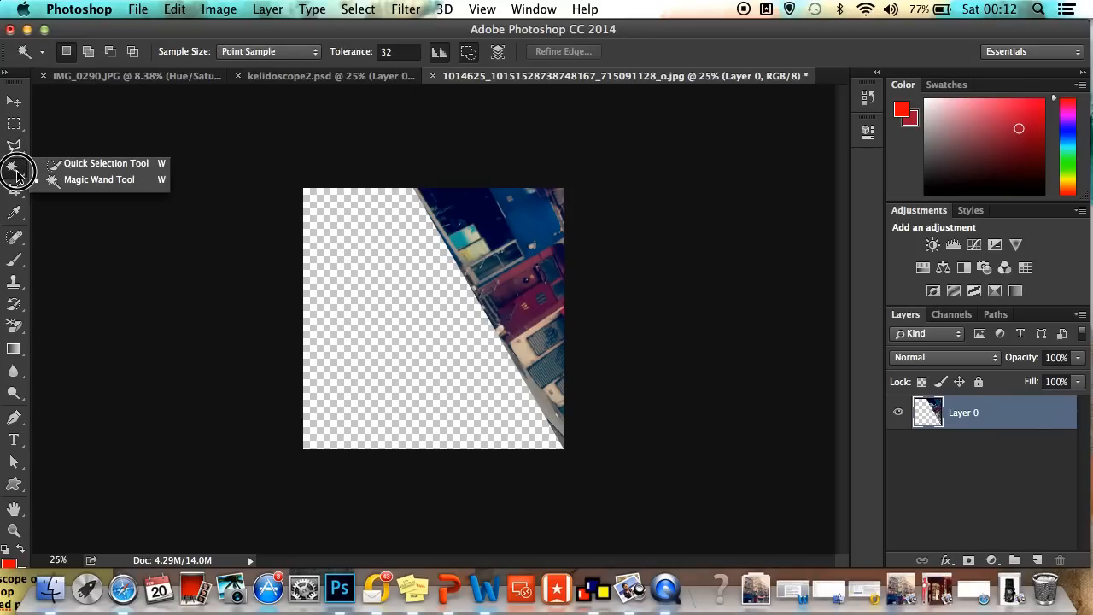
left_click(85, 181)
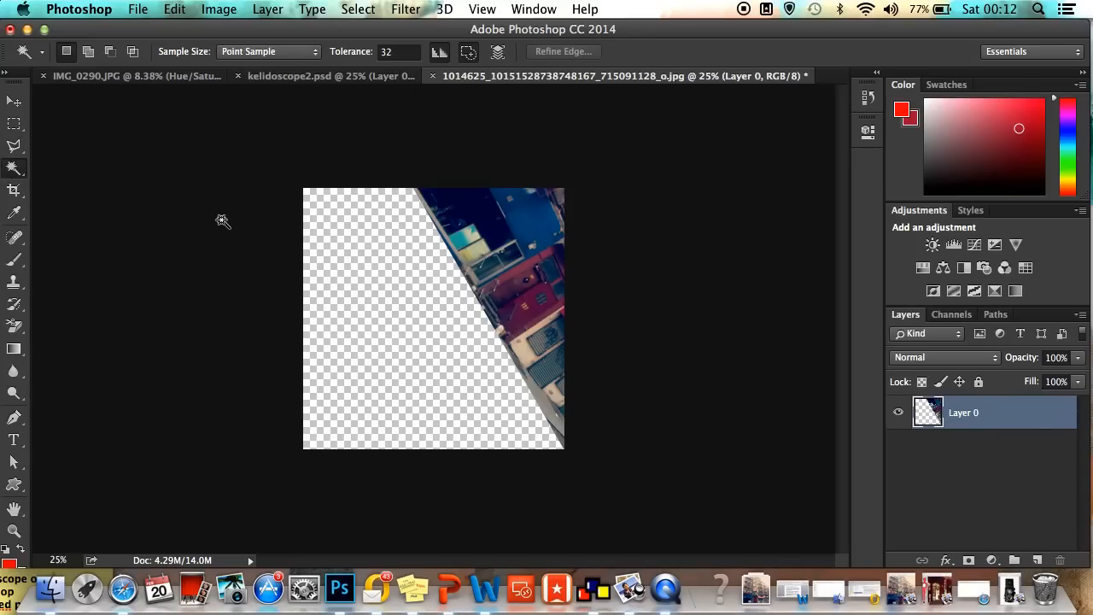
left_click(384, 335)
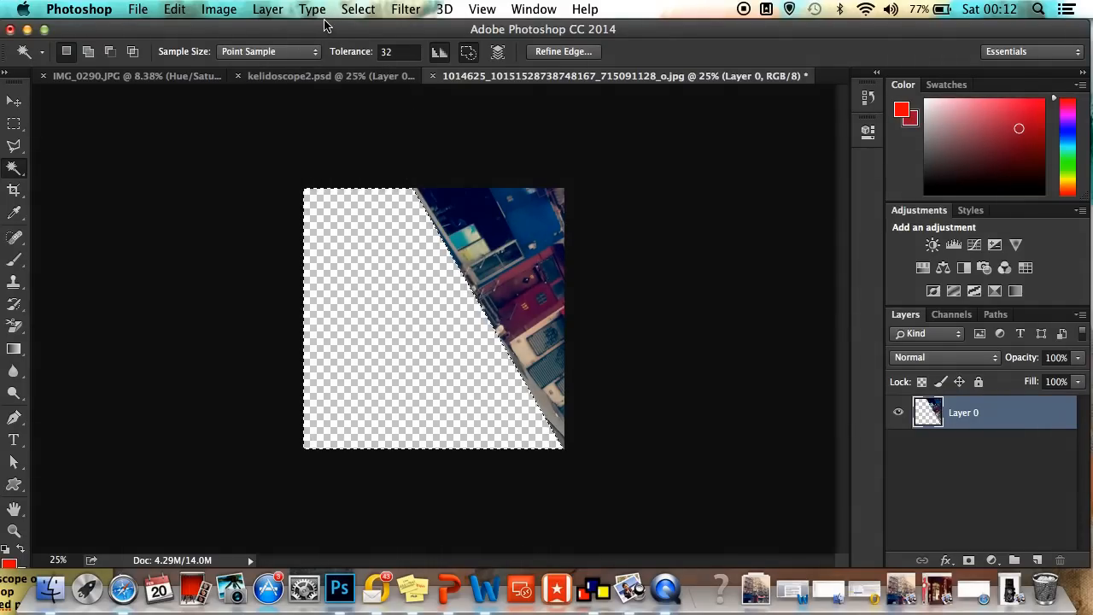
left_click(352, 10)
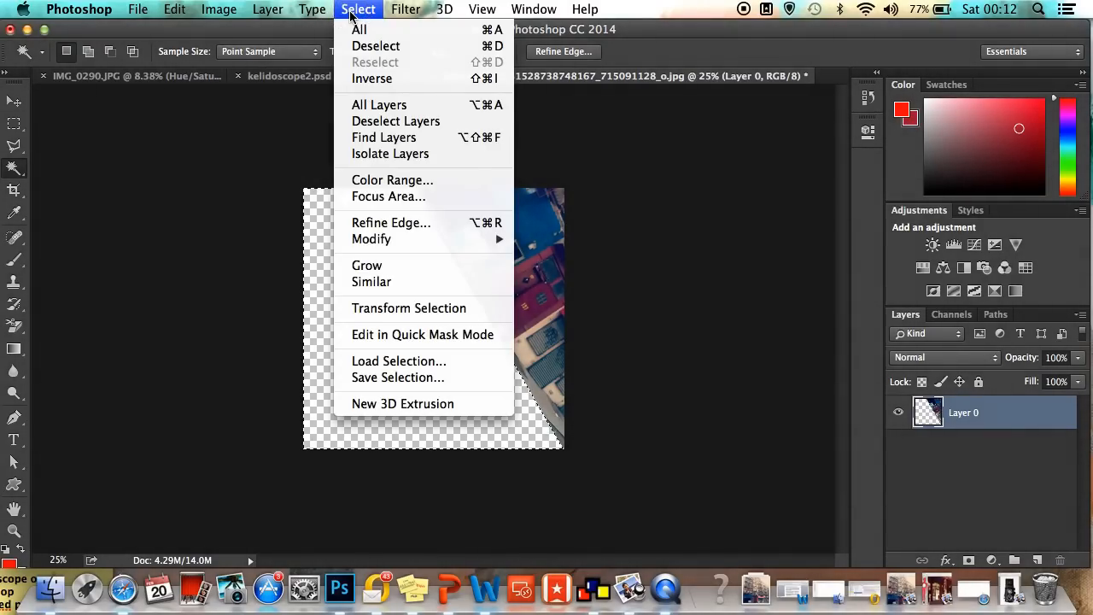
left_click(363, 79)
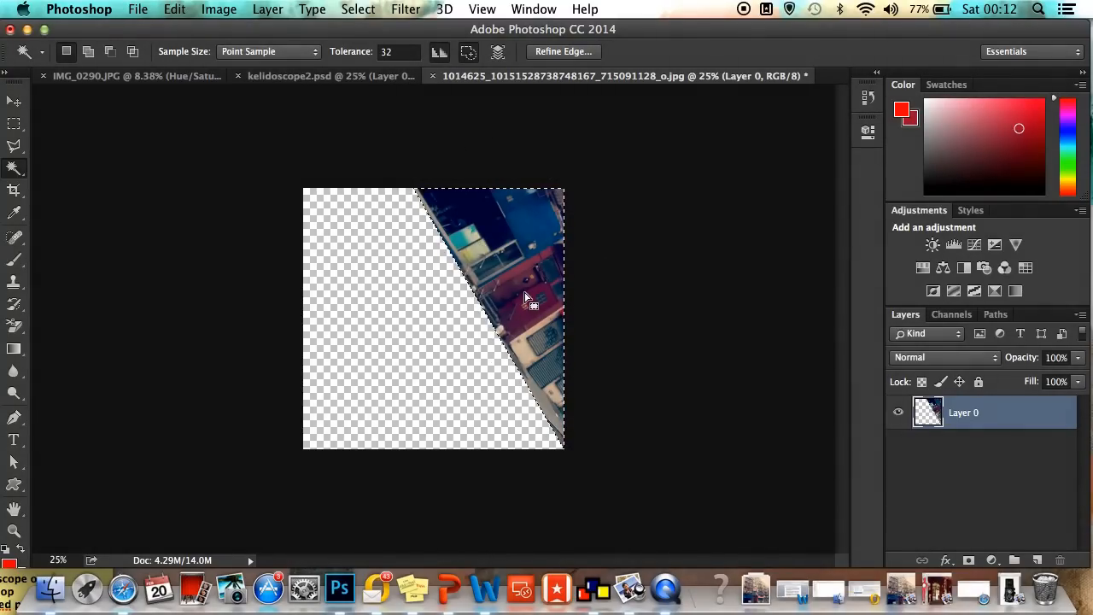
- Contract the selection around the photo triangle by 1 pixel
left_click(356, 10)
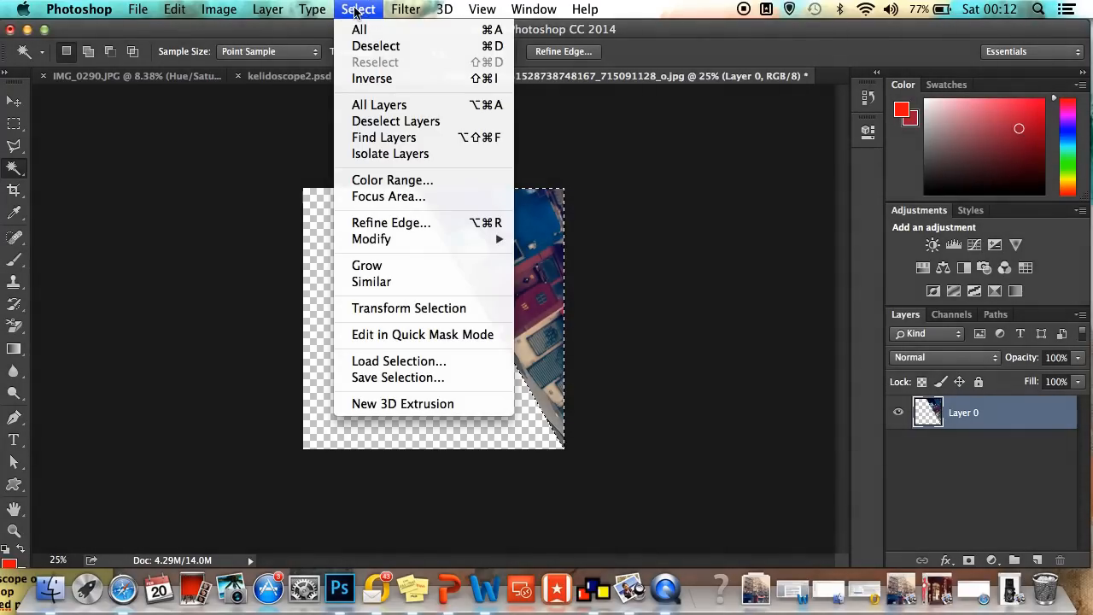
mouse_move(383, 241)
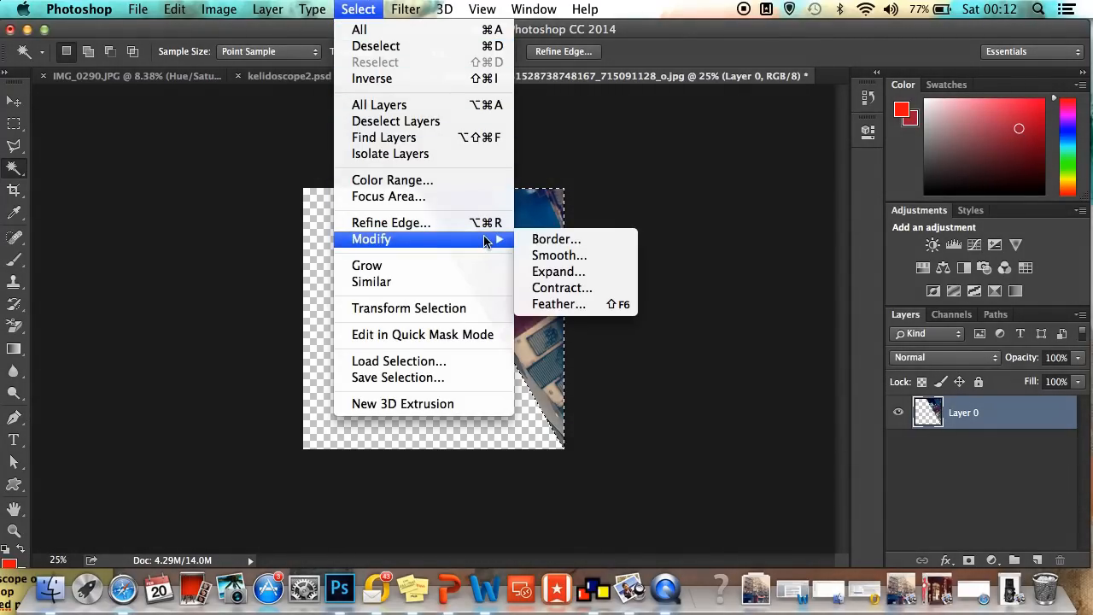
left_click(562, 288)
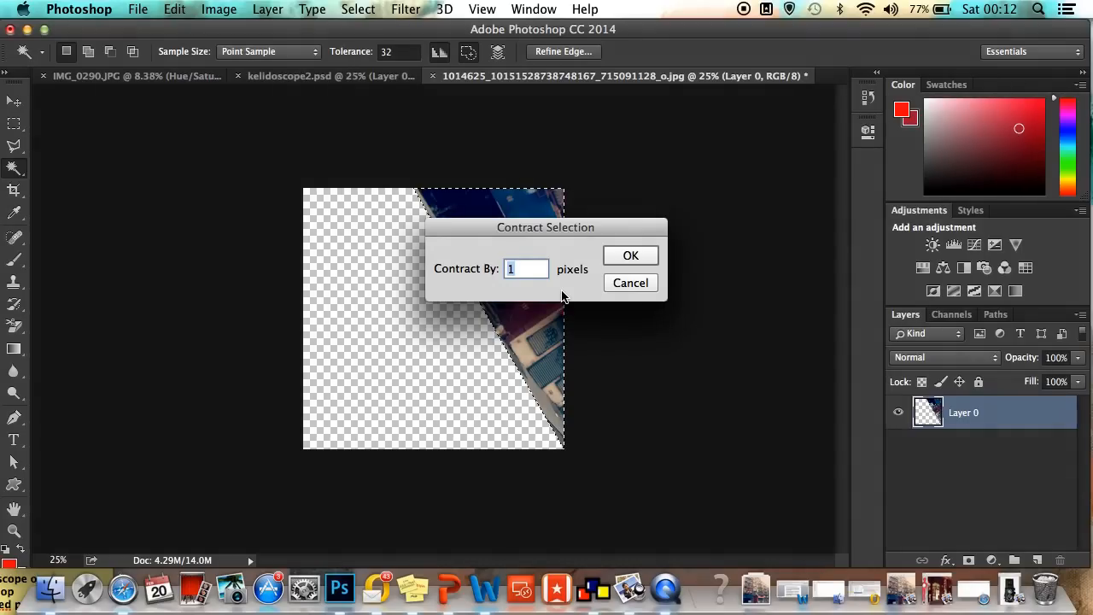
left_click(643, 259)
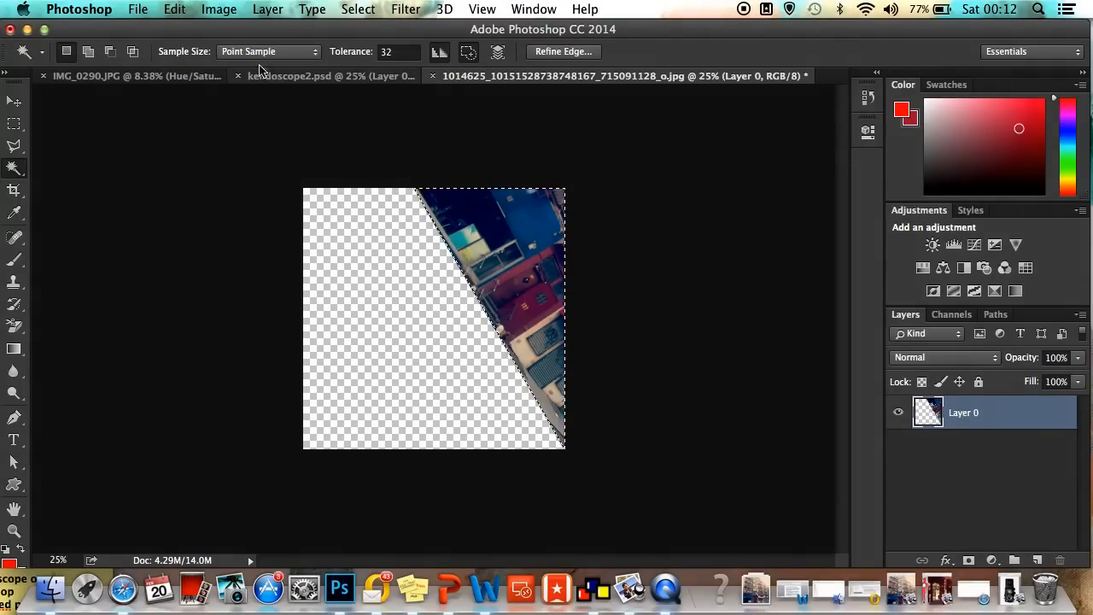
- Crop the image to the selected photo triangle and clear the selection
left_click(219, 10)
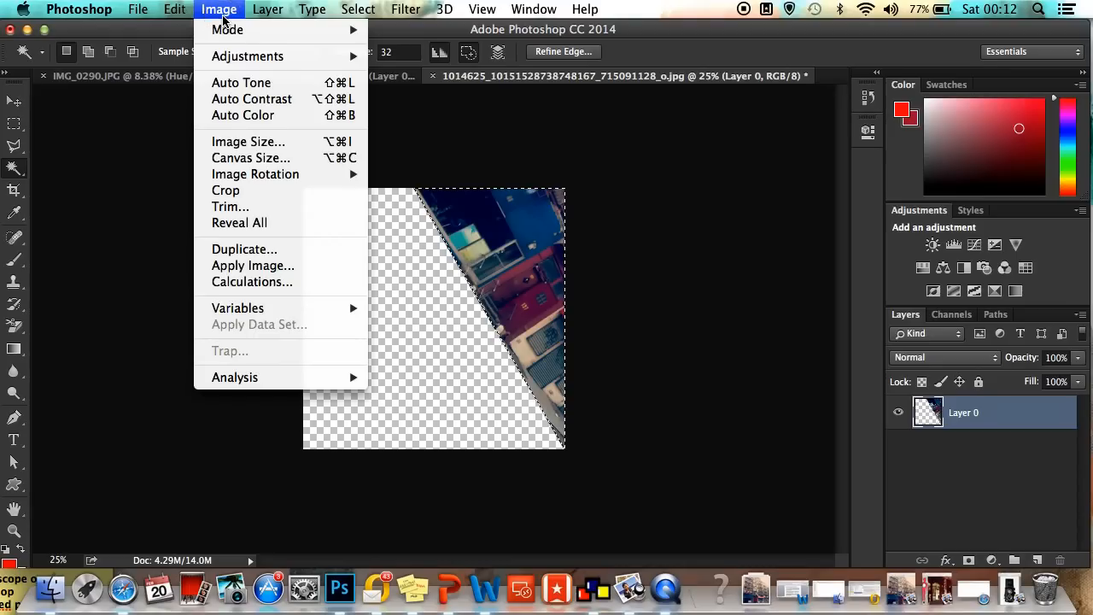
left_click(243, 192)
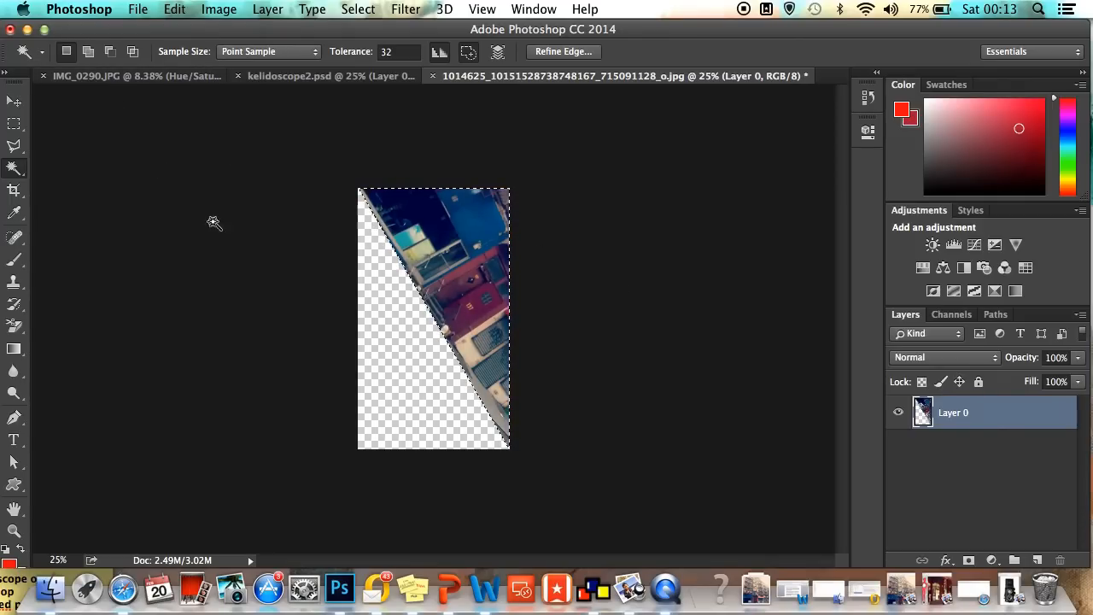
left_click(14, 124)
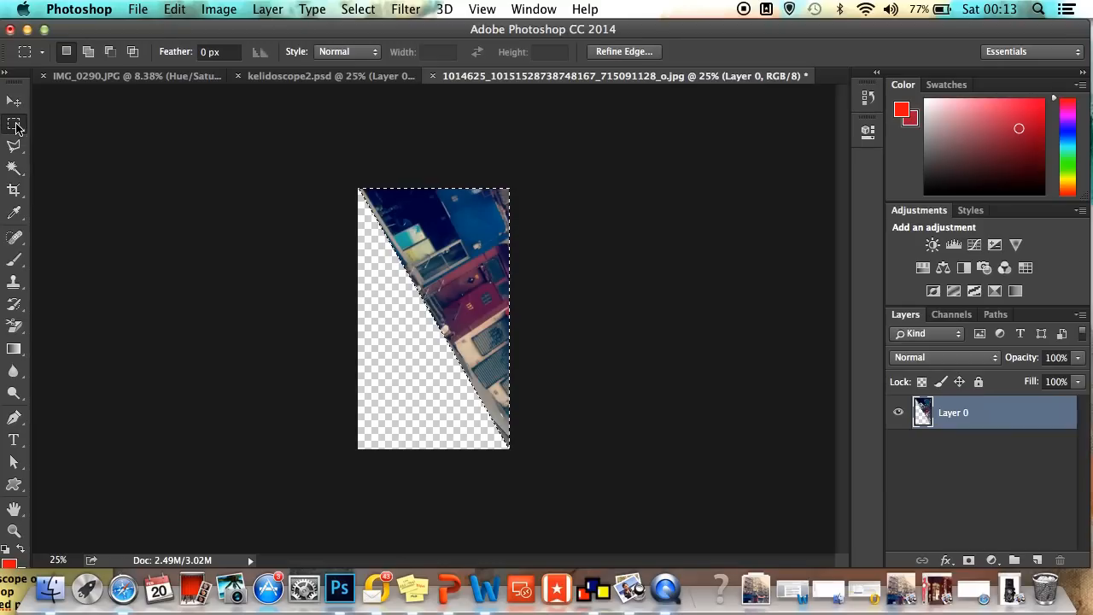
left_click(394, 323)
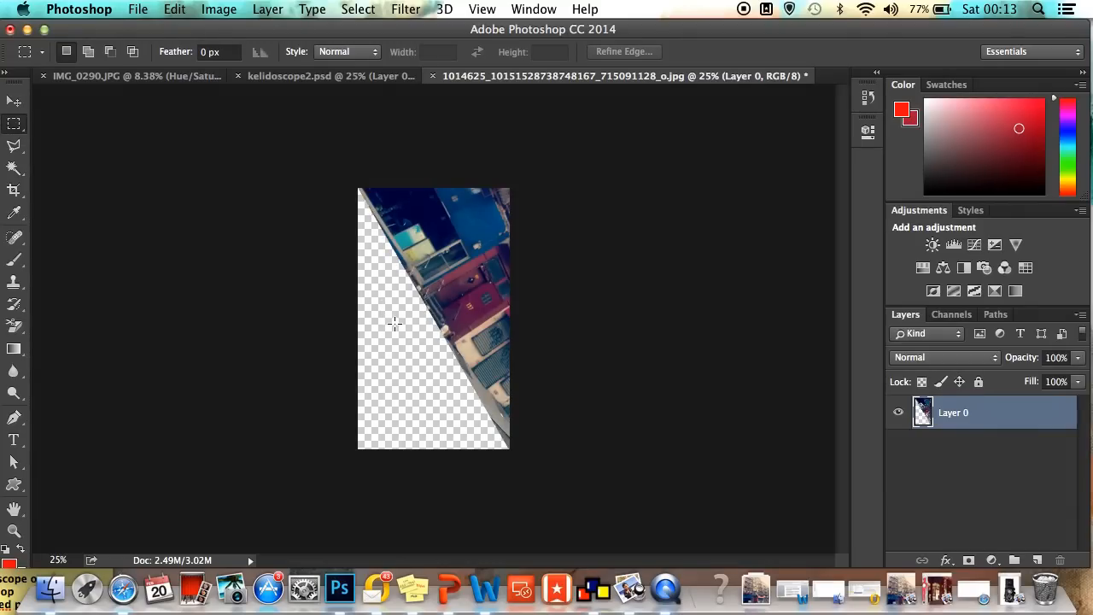
- Enlarge the canvas with the Crop tool, adding wide transparent space on both sides of the photo triangle and above it
left_click(14, 193)
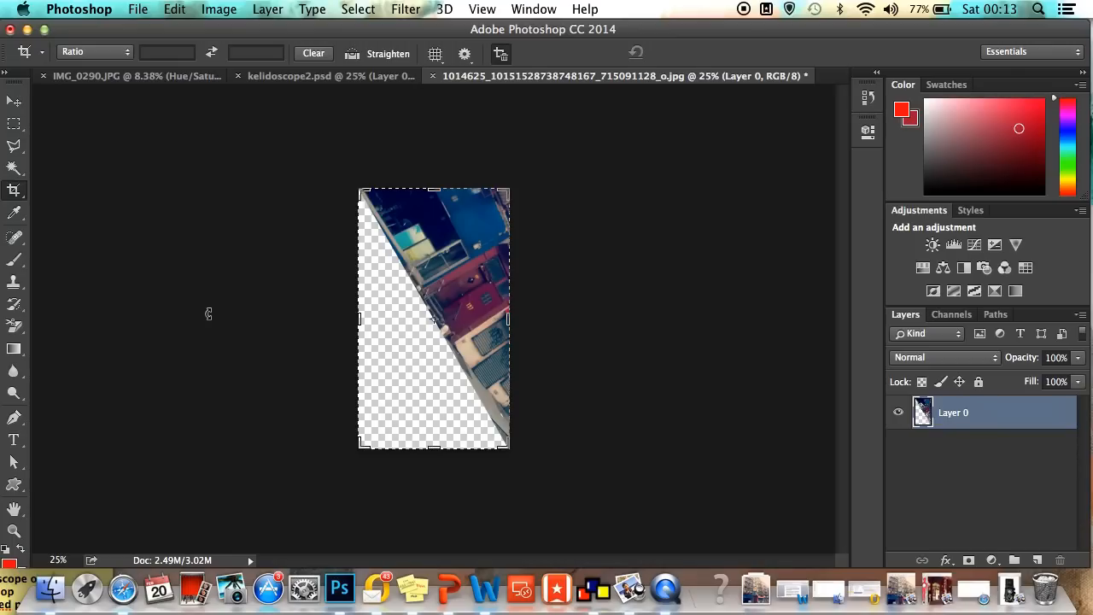
left_click_drag(358, 320, 210, 315)
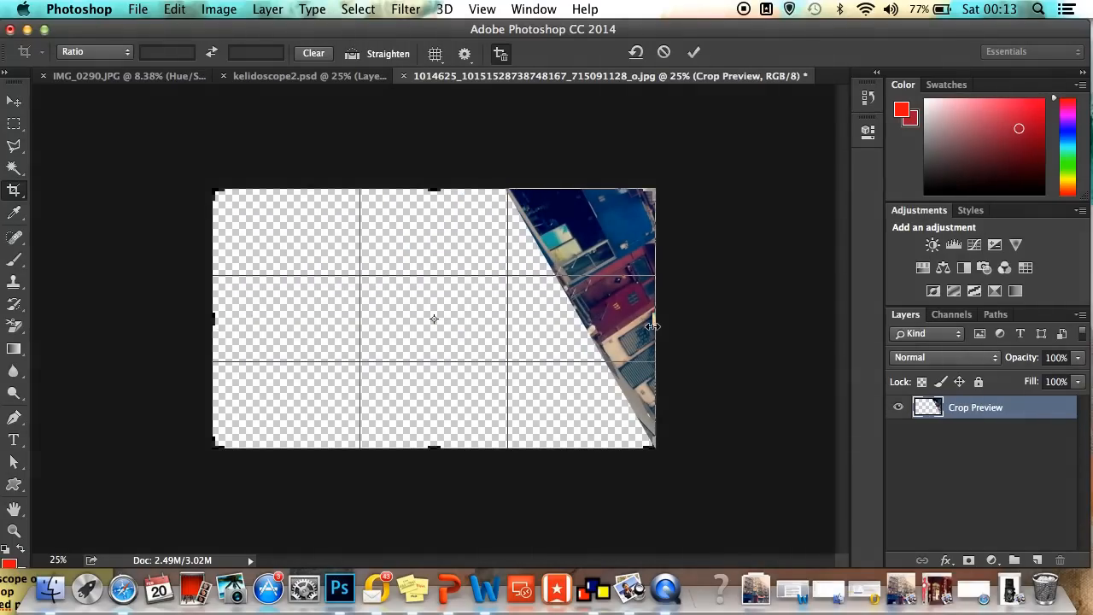
left_click_drag(653, 323, 835, 320)
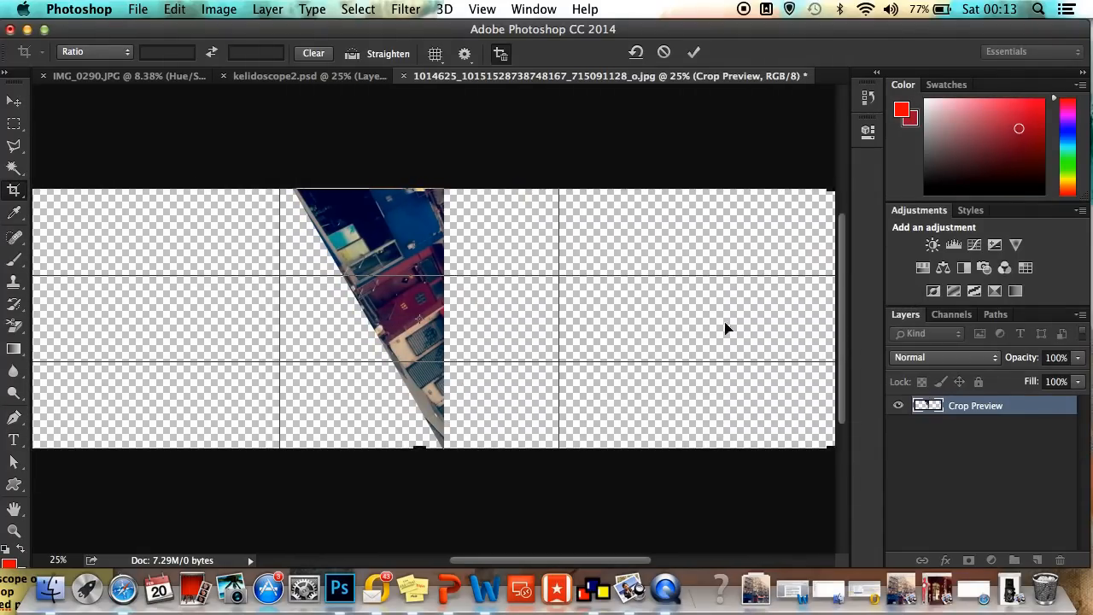
left_click_drag(419, 188, 430, 140)
left_click(692, 52)
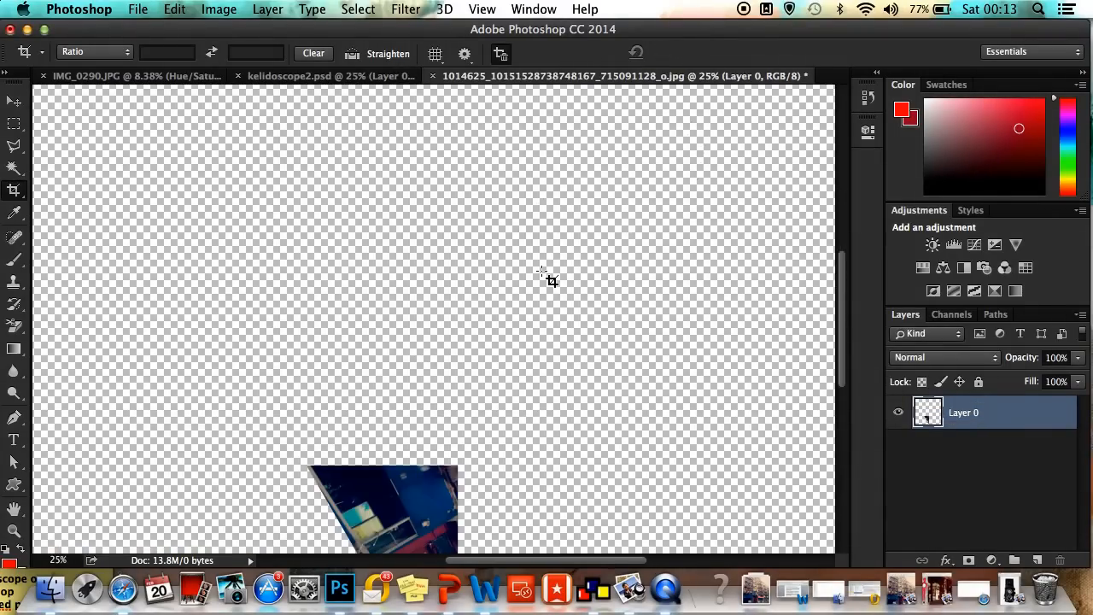
- Examine the enlarged canvas and the position of the photo triangle within it
scroll(551, 280, "down", 5)
scroll(551, 280, "down", 3)
scroll(551, 280, "up", 5)
scroll(551, 280, "right", 3)
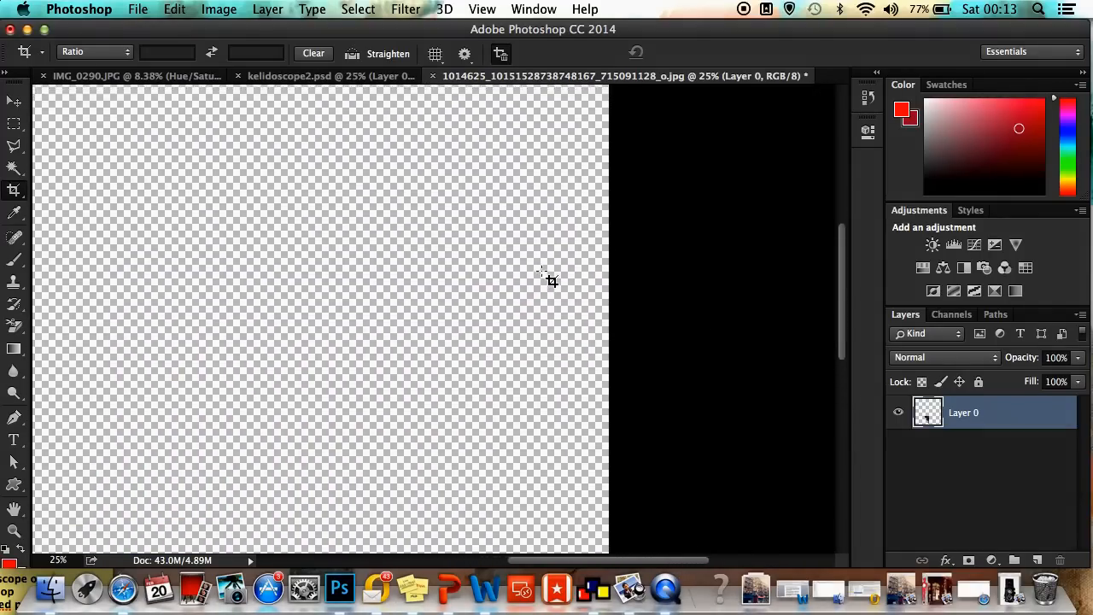
scroll(551, 280, "left", 3)
scroll(551, 281, "down", 5)
scroll(551, 280, "up", 3)
scroll(551, 280, "right", 3)
scroll(551, 280, "left", 2)
scroll(551, 280, "left", 2)
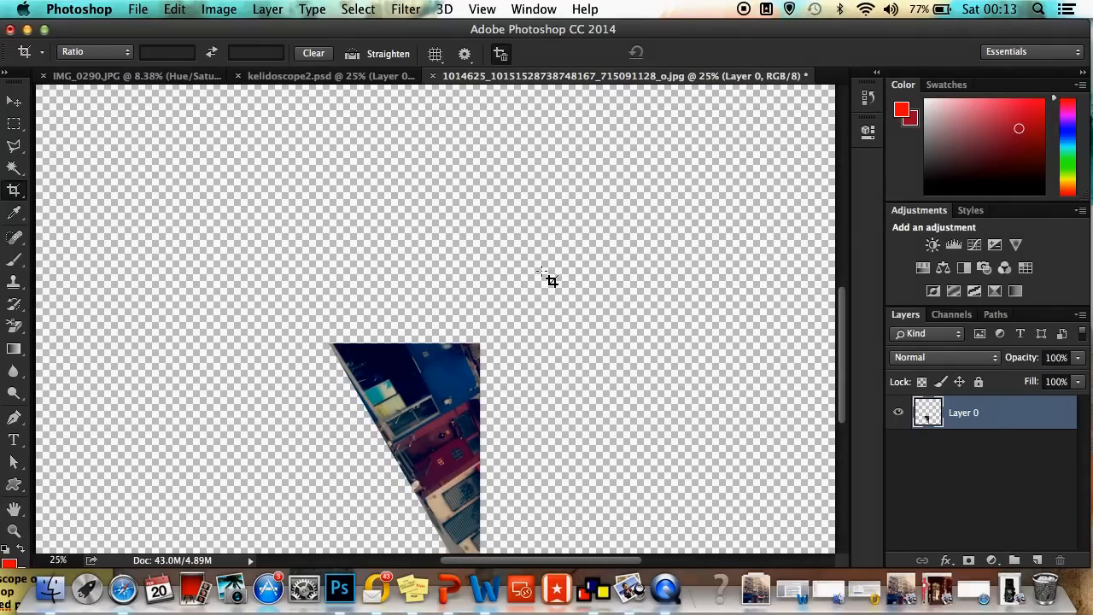
key("super")
key("super+0")
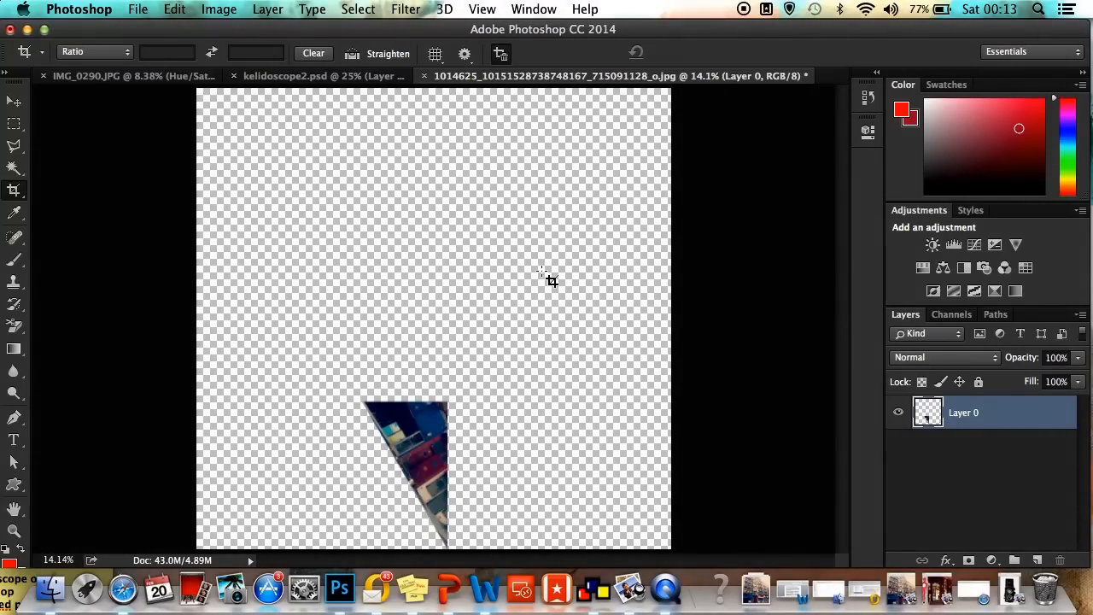
key("super")
scroll(542, 273, "up", 6)
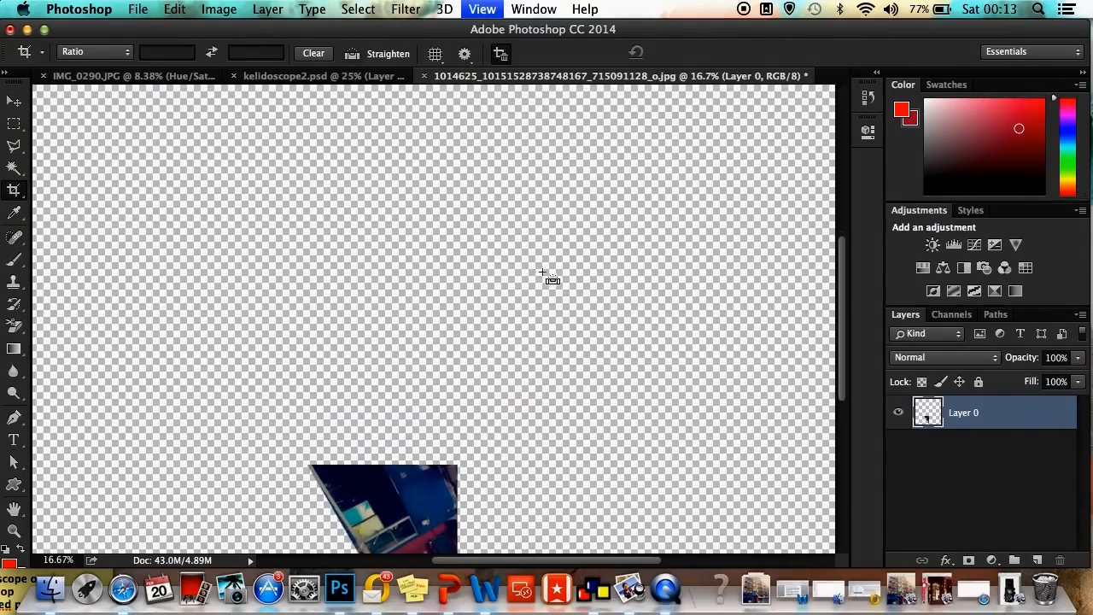
- Move the photo triangle up into the upper half of the canvas, slightly left of centre
key("super+minus")
key("super+minus")
key("super+minus")
key("super+minus")
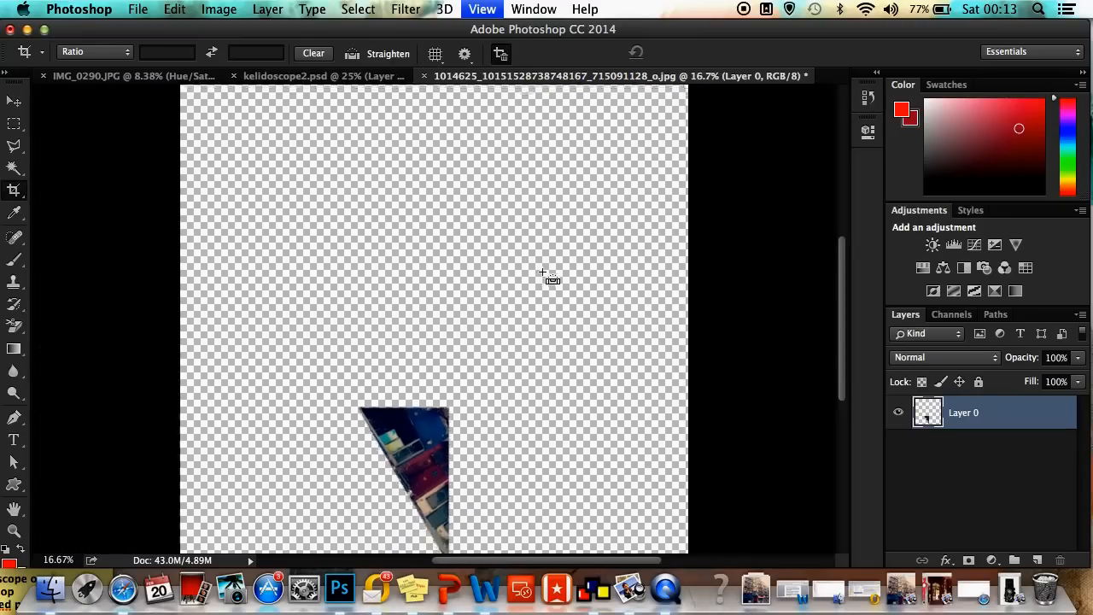
key("super+minus")
key("v")
left_click_drag(396, 434, 376, 214)
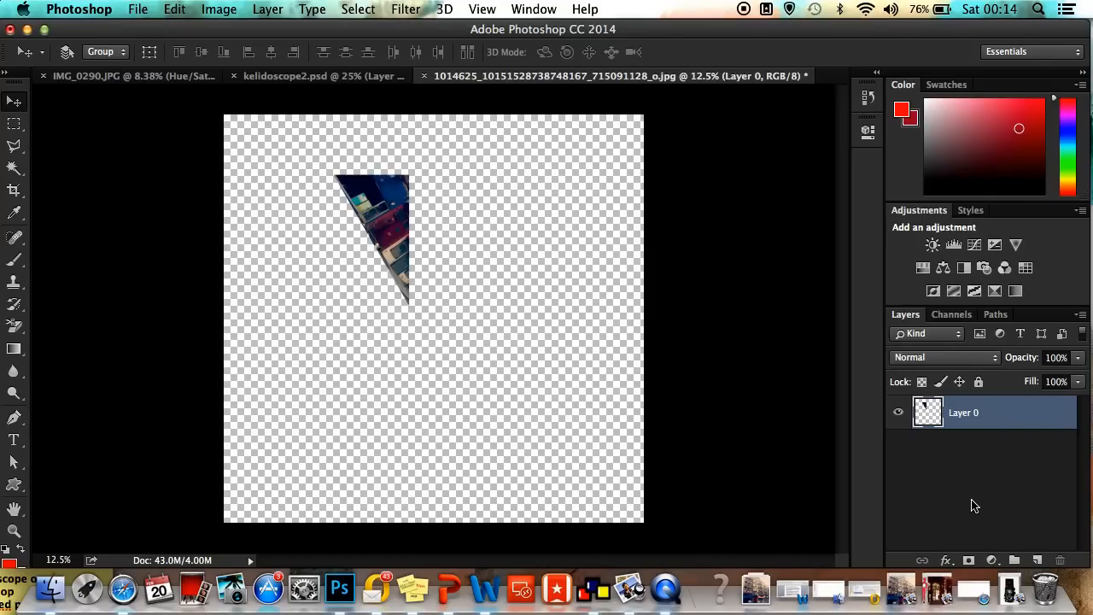
- Duplicate the photo triangle layer, Layer 0
left_click(948, 461)
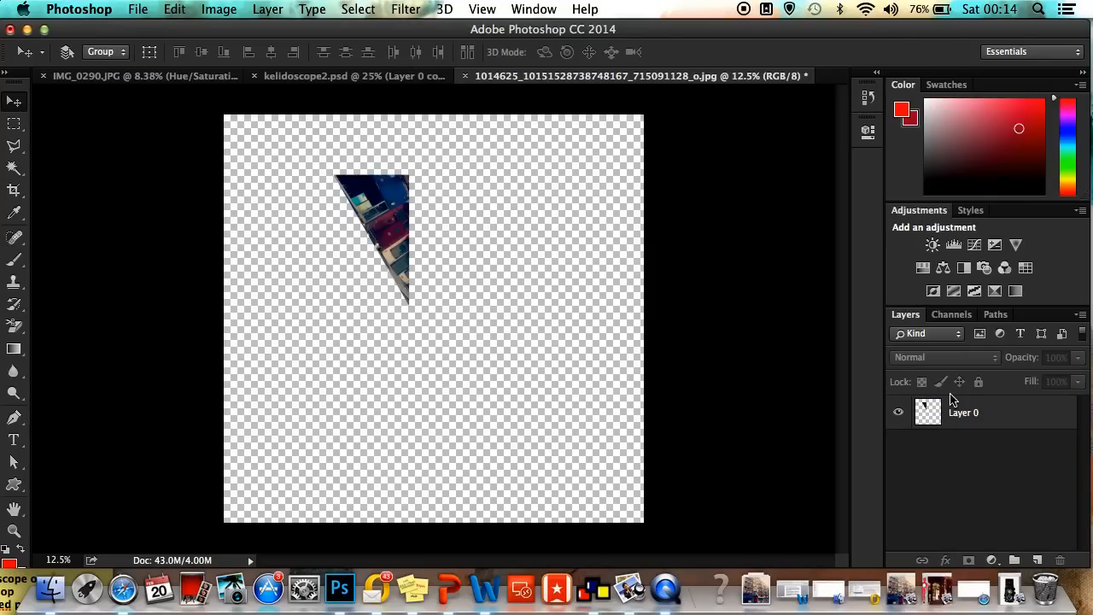
left_click(960, 416)
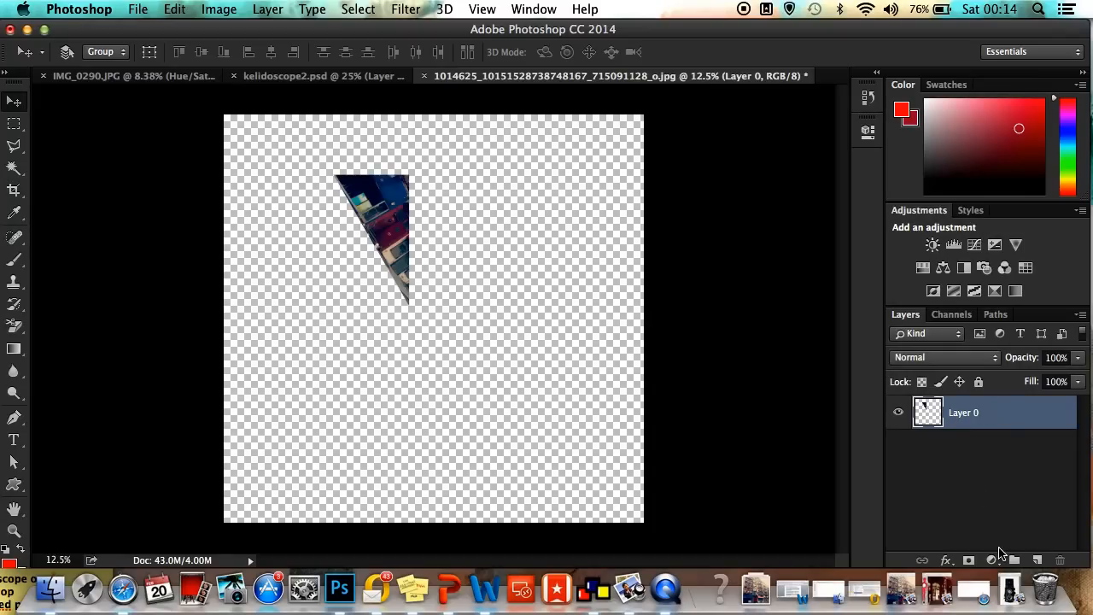
key("super+j")
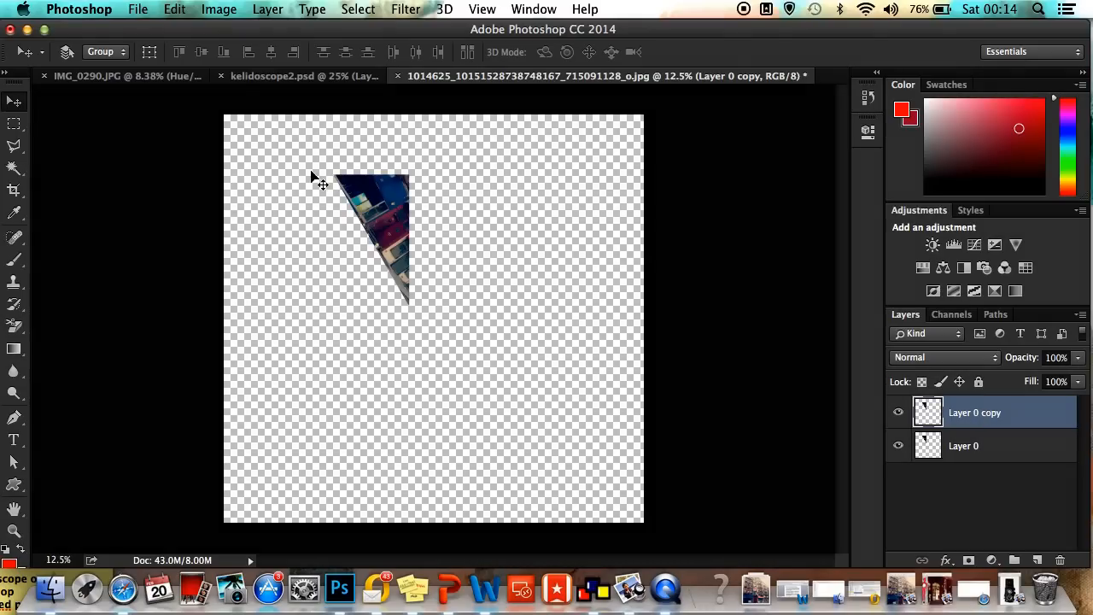
- Flip the copied triangle horizontally and fit it against the original's vertical edge to form a symmetrical downward-pointing triangle
left_click(14, 101)
mouse_move(344, 215)
left_mouse_down()
mouse_move(294, 318)
mouse_move(416, 201)
mouse_move(432, 214)
mouse_move(352, 224)
left_mouse_up()
left_click(219, 12)
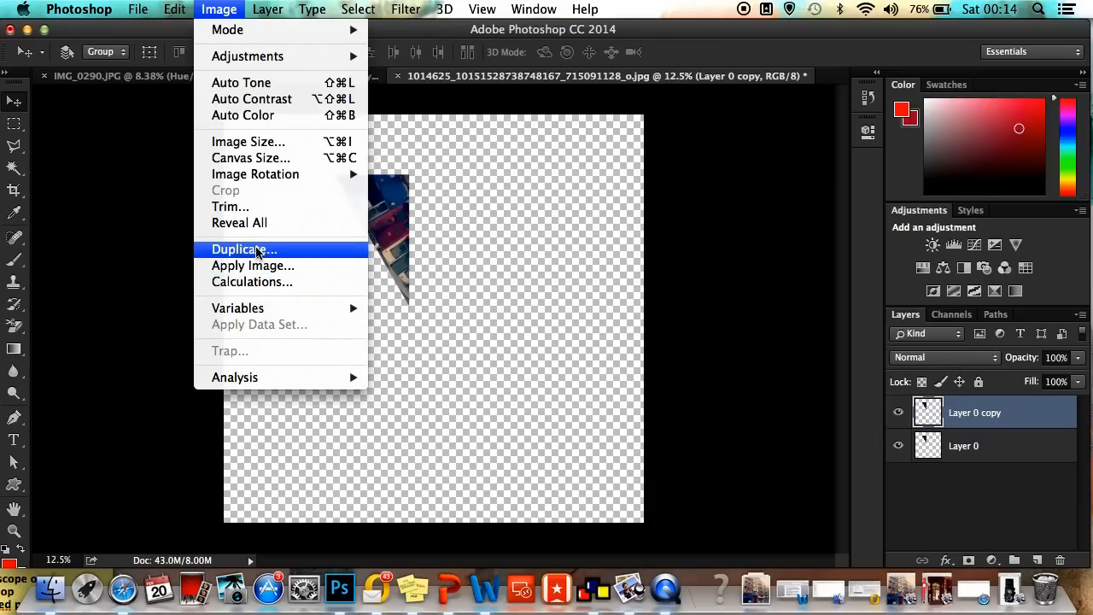
mouse_move(178, 10)
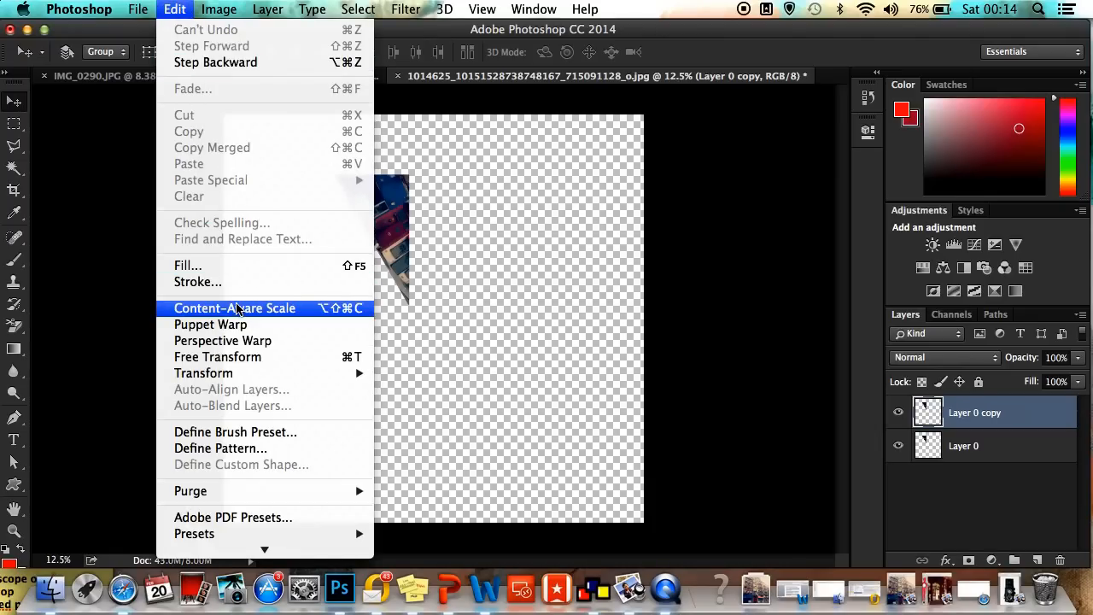
mouse_move(240, 379)
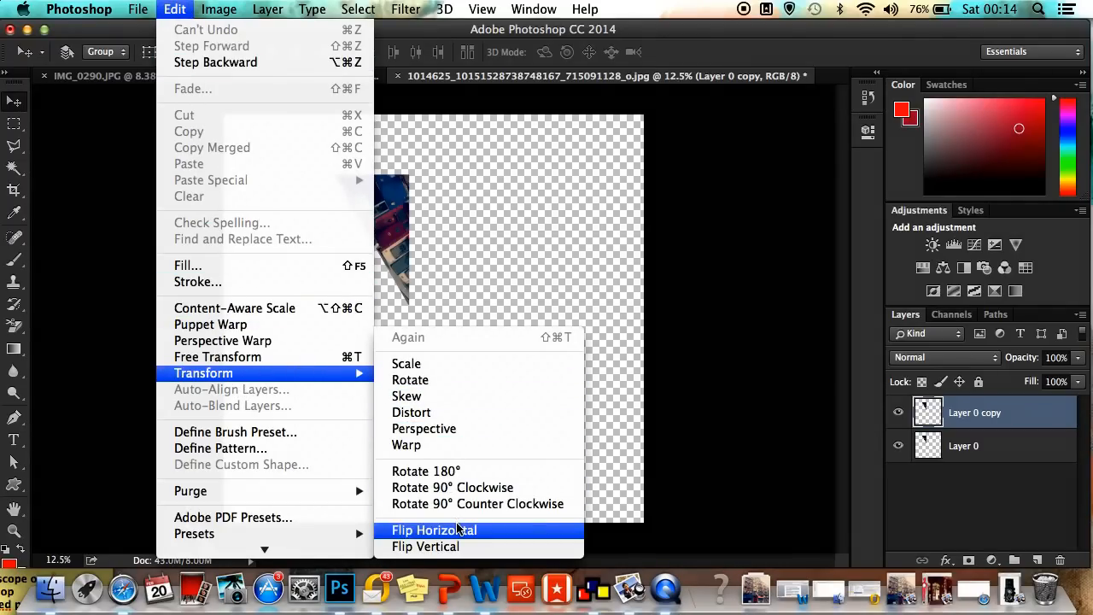
left_click(457, 534)
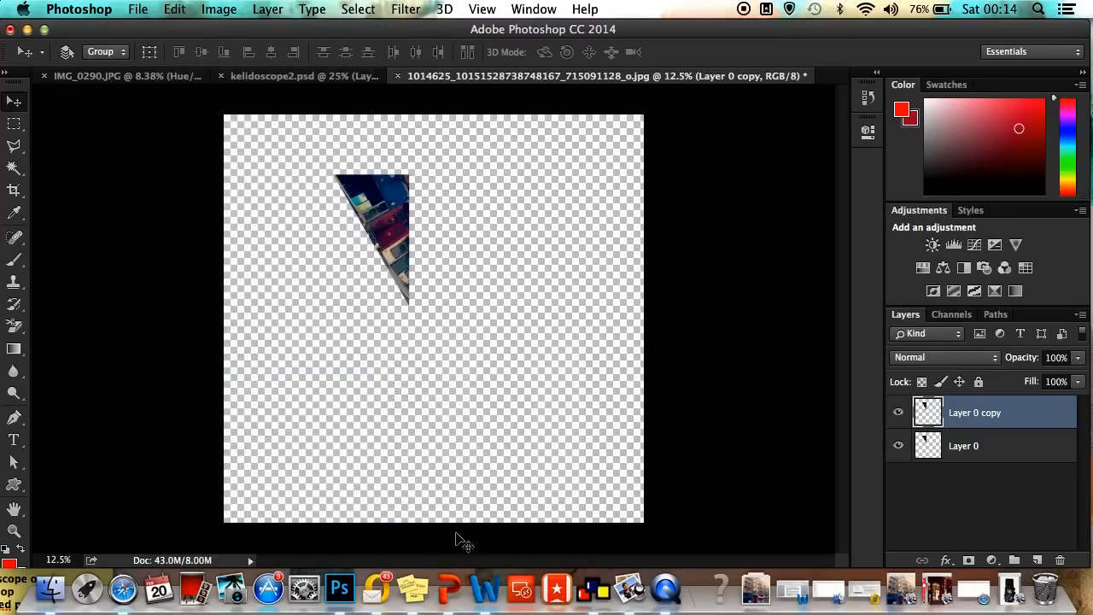
left_click_drag(348, 218, 428, 217)
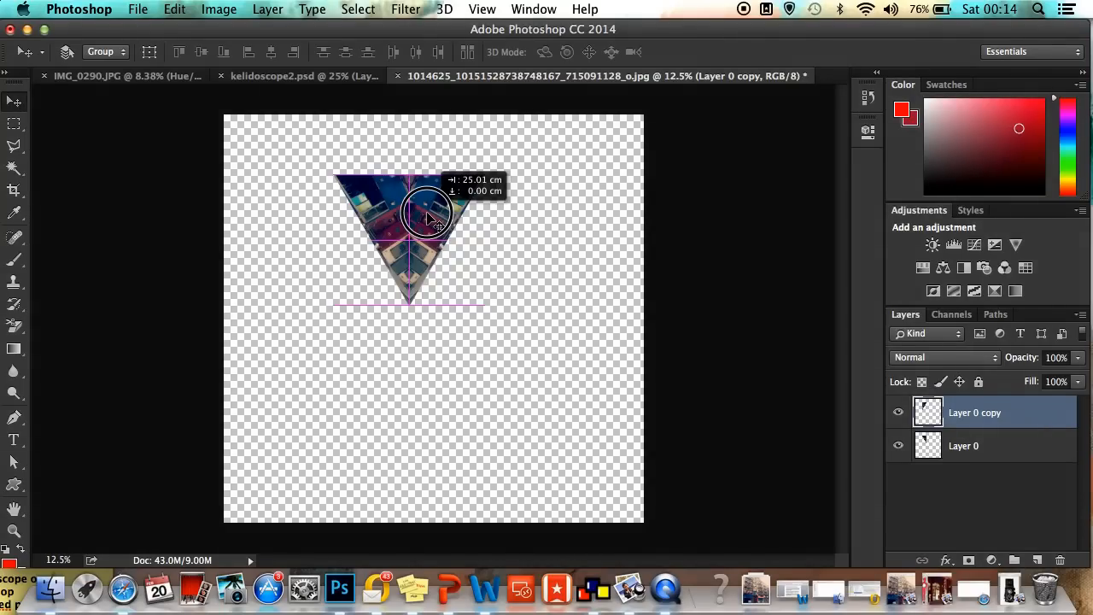
left_click_drag(431, 220, 432, 220)
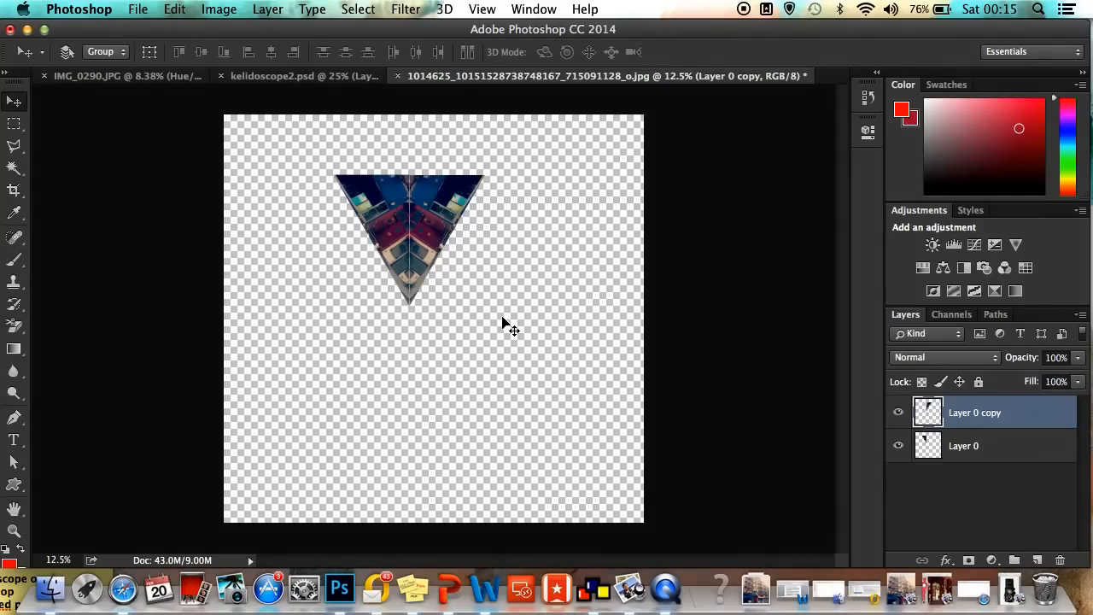
- Examine the seam between the two mirrored halves along the triangle's full height, from its tip to its upper edge
key("super+equal")
key("super+equal")
key("super+equal")
key("super+equal")
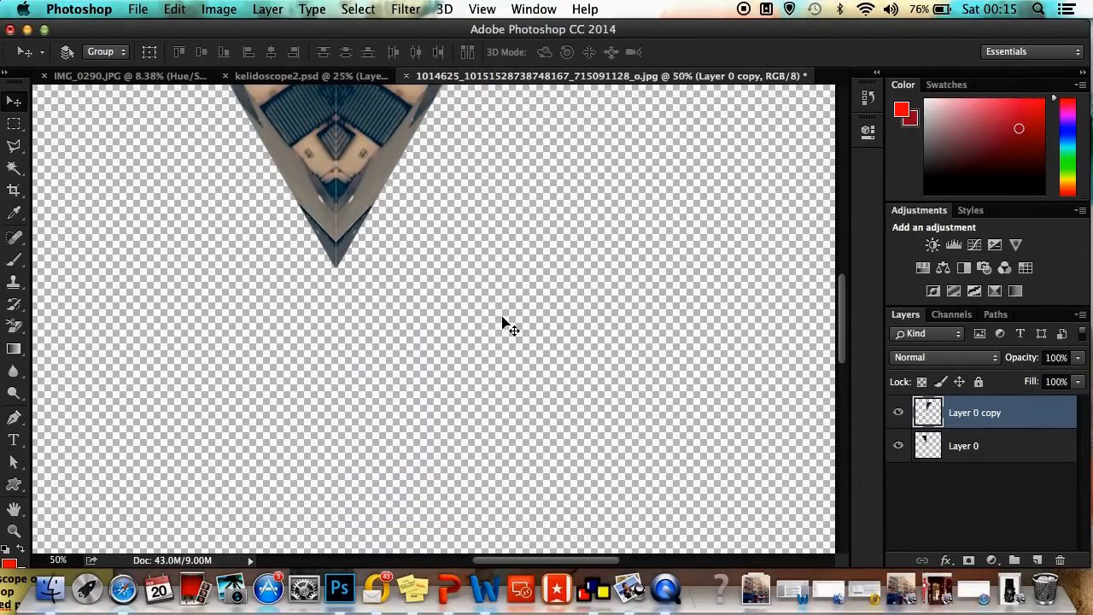
scroll(502, 323, "up", 10)
scroll(502, 322, "left", 8)
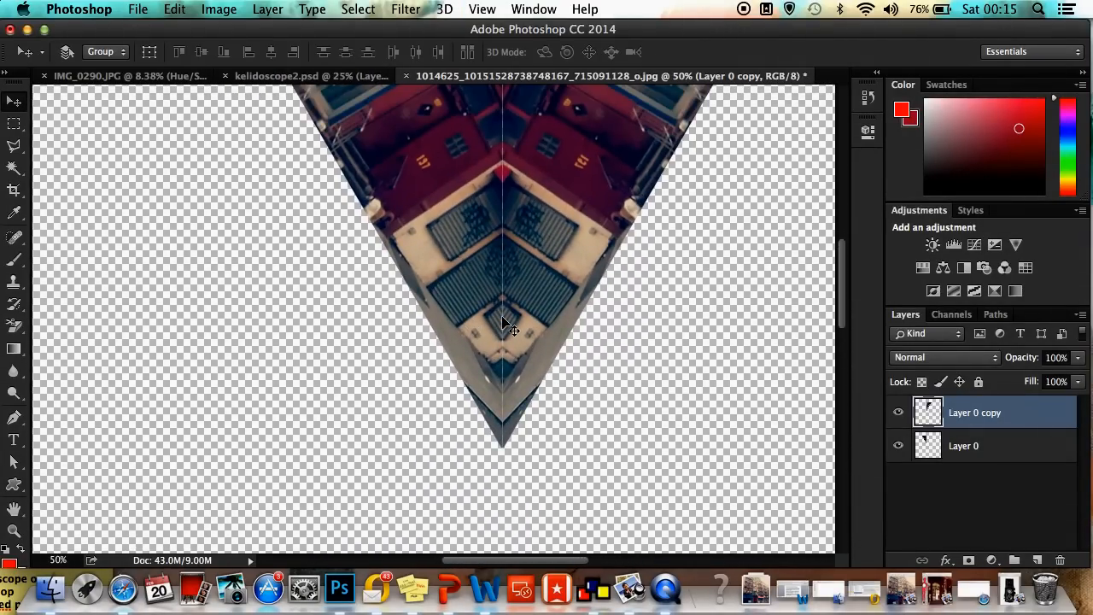
key("super")
key("super+equal")
key("super+equal")
key("super+equal")
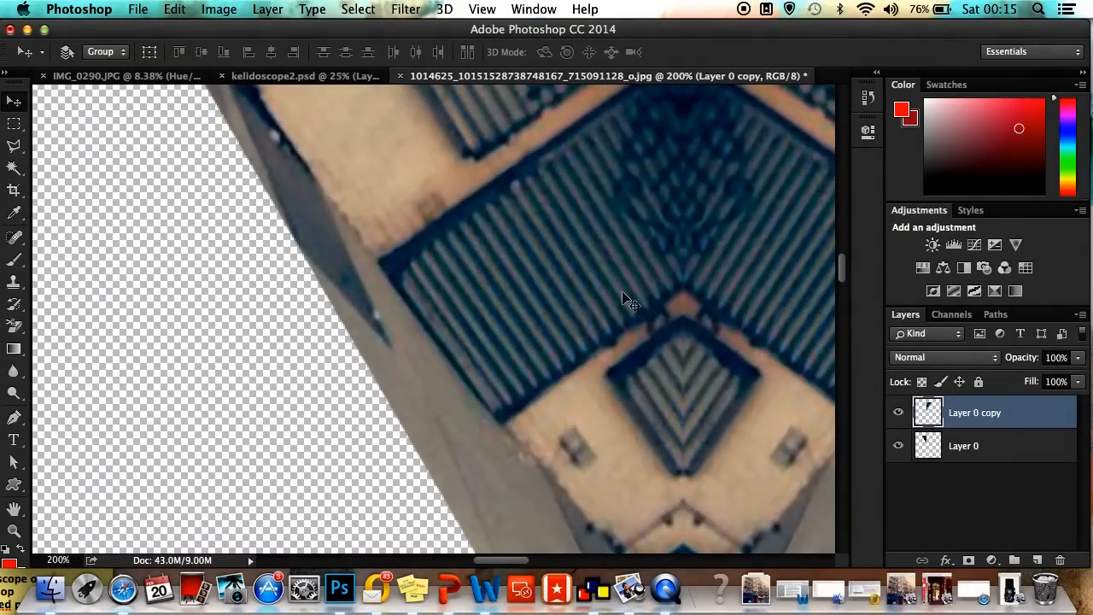
scroll(647, 296, "down", 8)
scroll(647, 296, "right", 3)
scroll(647, 296, "up", 10)
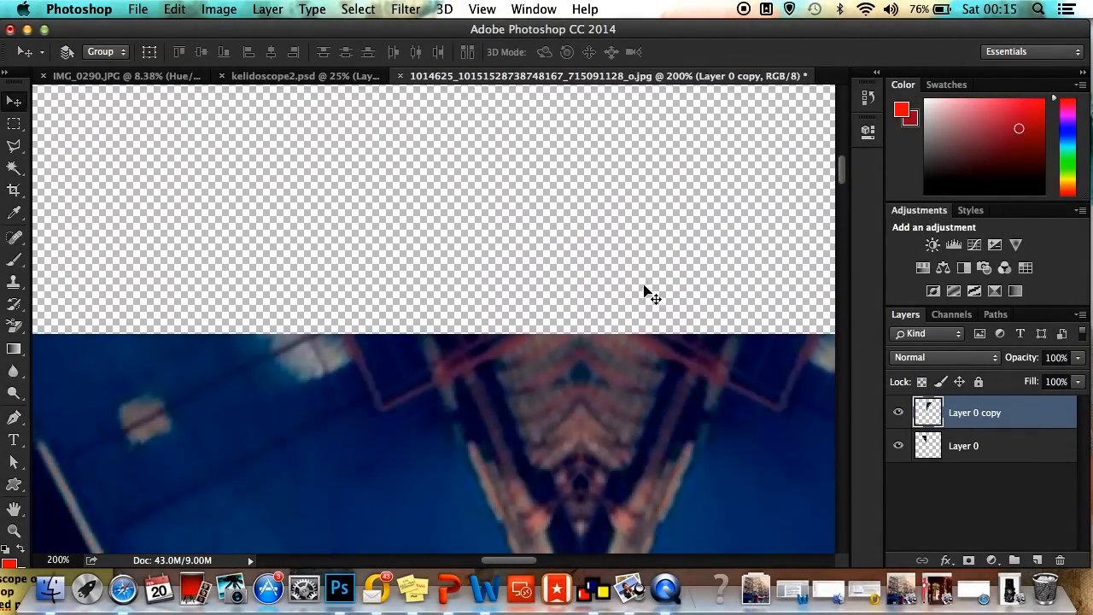
scroll(647, 296, "down", 10)
scroll(645, 292, "down", 10)
scroll(645, 292, "up", 1)
key("super+minus")
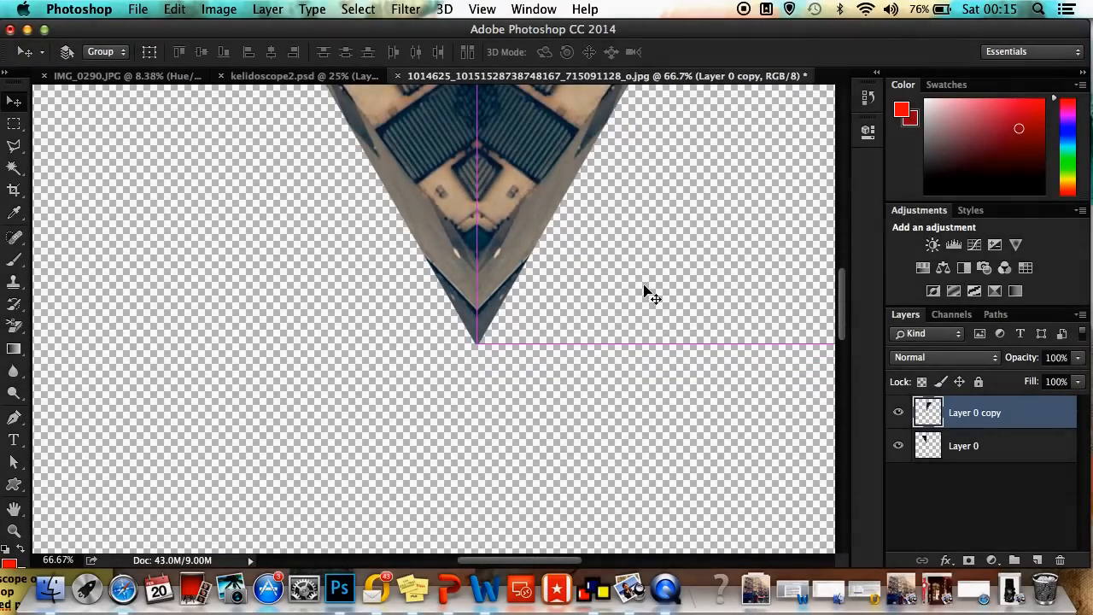
key("super+minus")
key("super+minus")
key("super+minus")
key("super+minus")
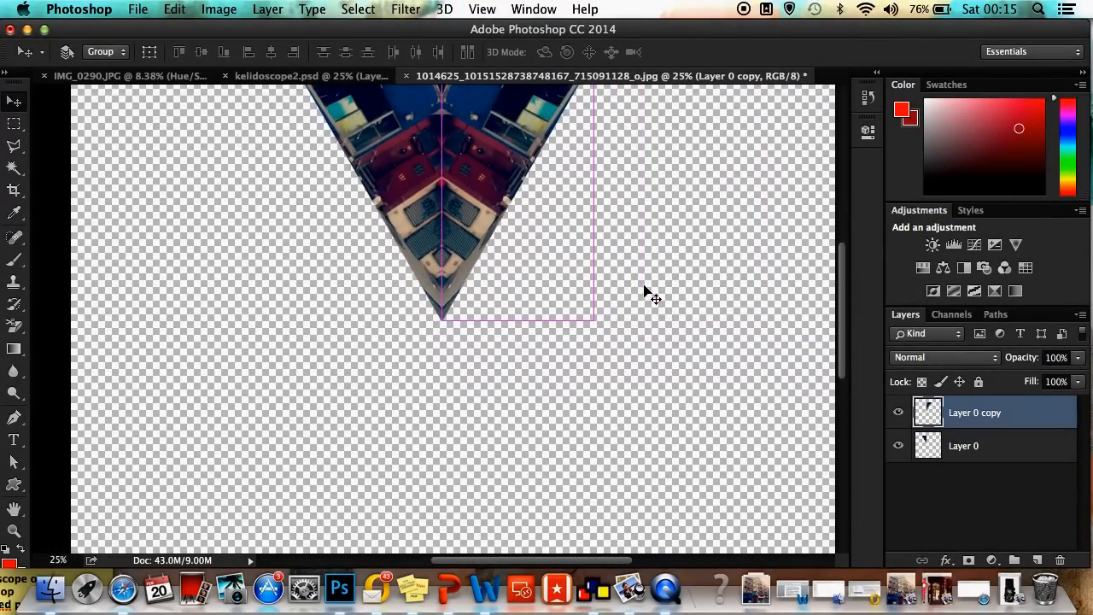
key("super+minus")
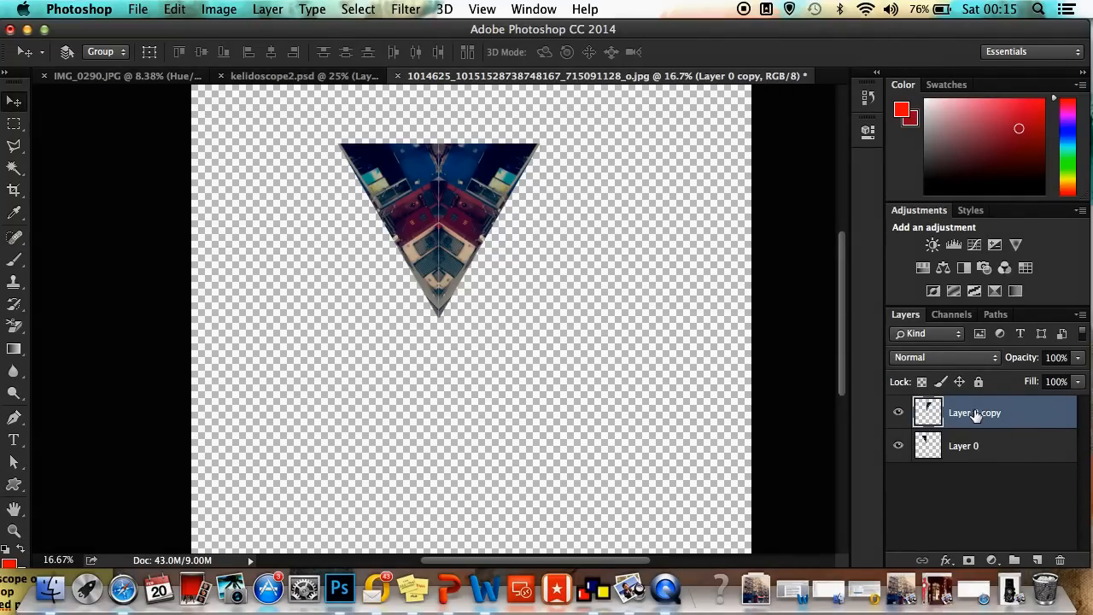
- Merge the two mirrored triangle layers and centre the merged triangle horizontally in the upper part of the canvas
left_click(984, 454)
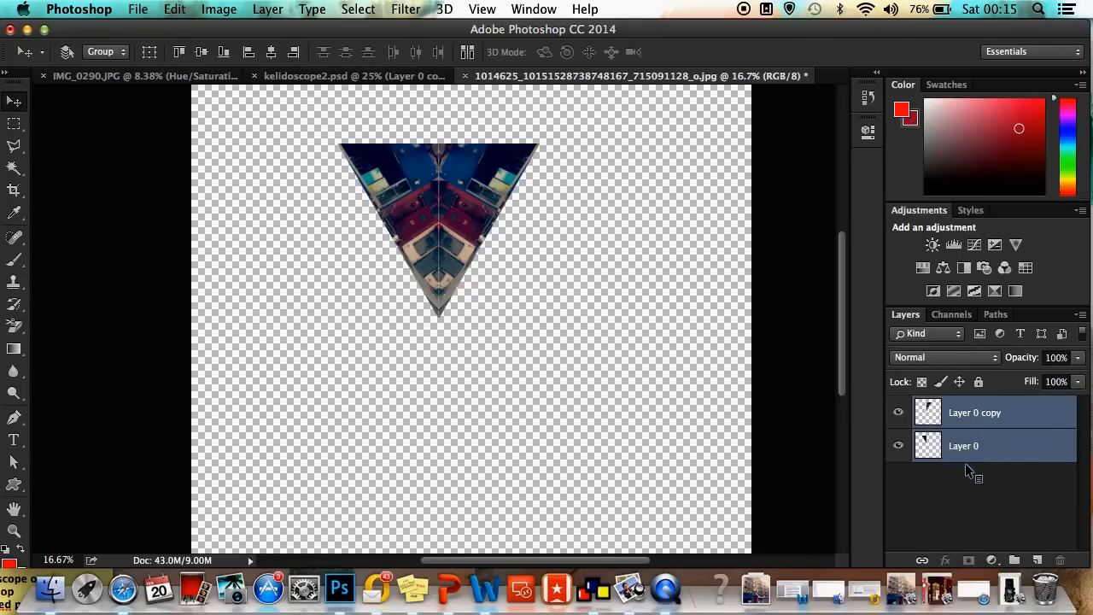
right_click(961, 410)
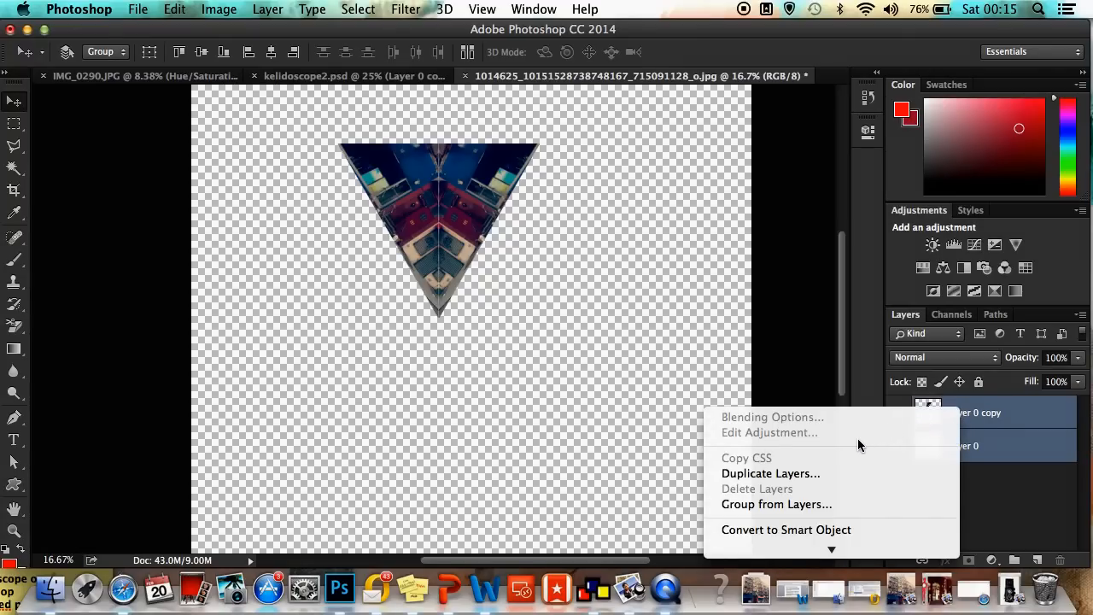
mouse_move(832, 549)
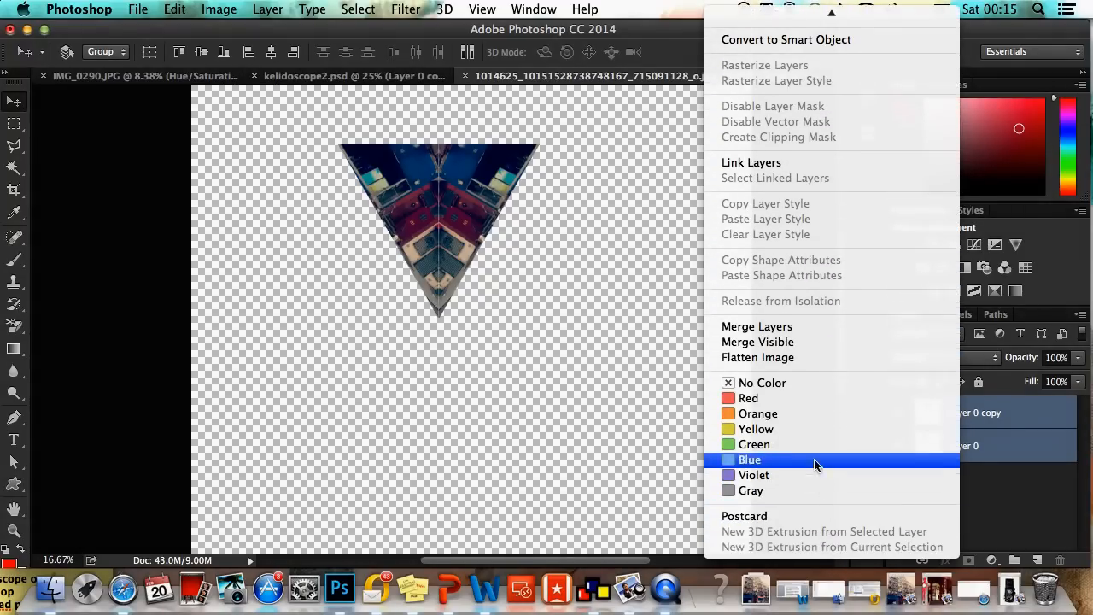
left_click(775, 332)
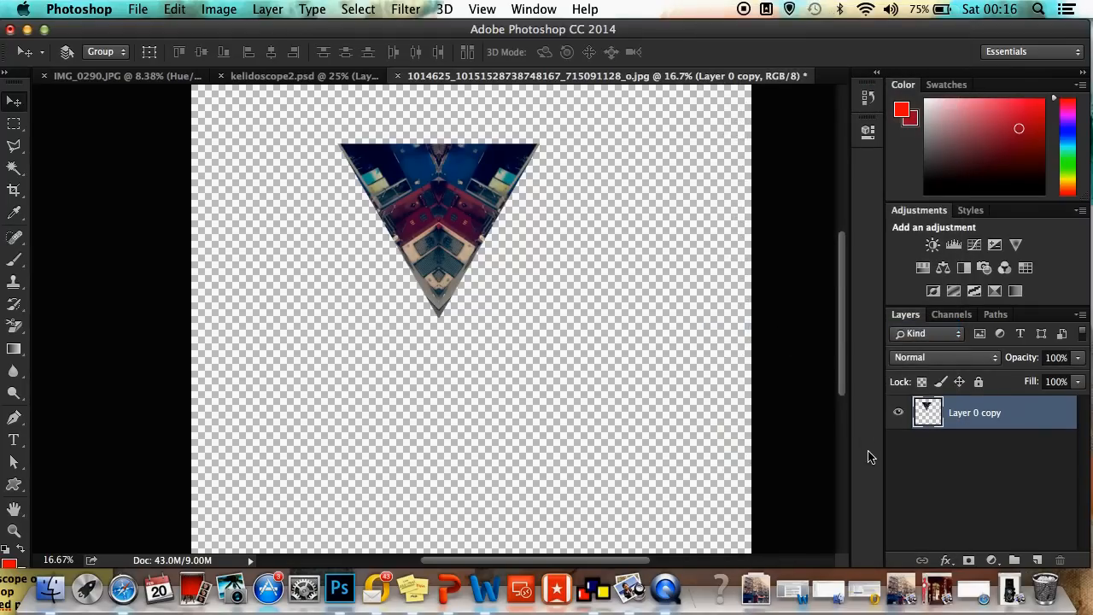
left_click_drag(469, 206, 504, 193)
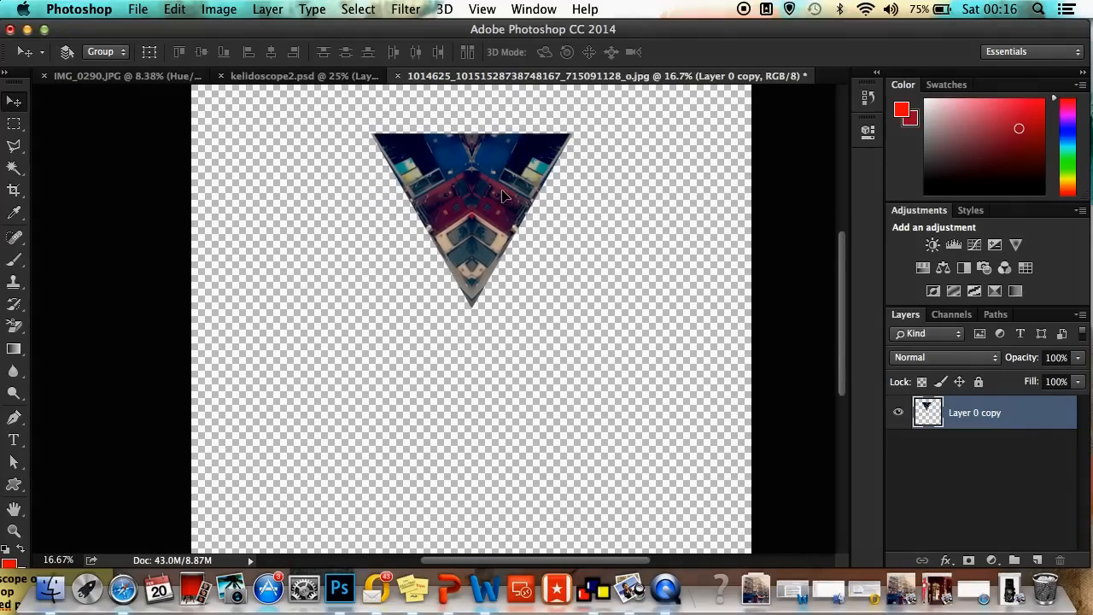
- Duplicate the merged triangle layer, leaving the copy directly over the original
left_click(953, 480)
left_click(977, 419)
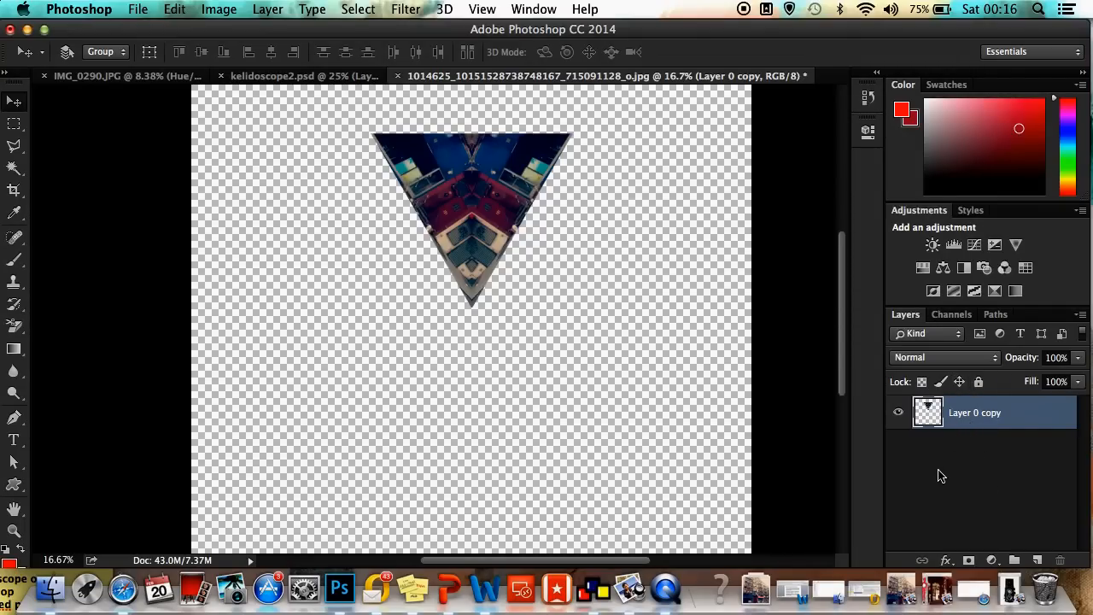
key("ctrl+j")
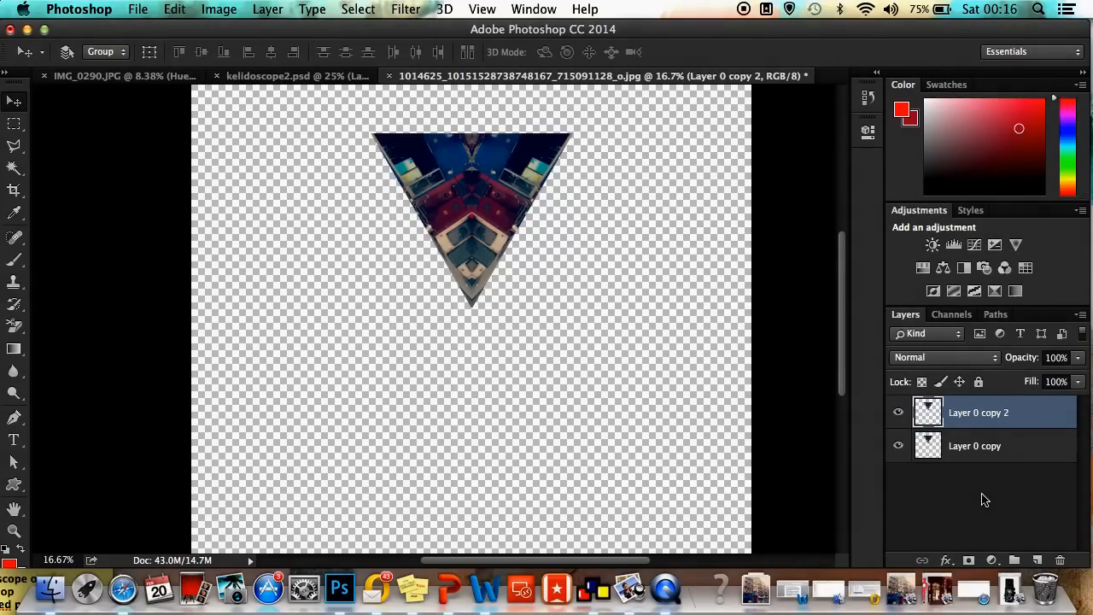
mouse_move(519, 215)
left_mouse_down()
mouse_move(542, 342)
mouse_move(517, 217)
left_mouse_up()
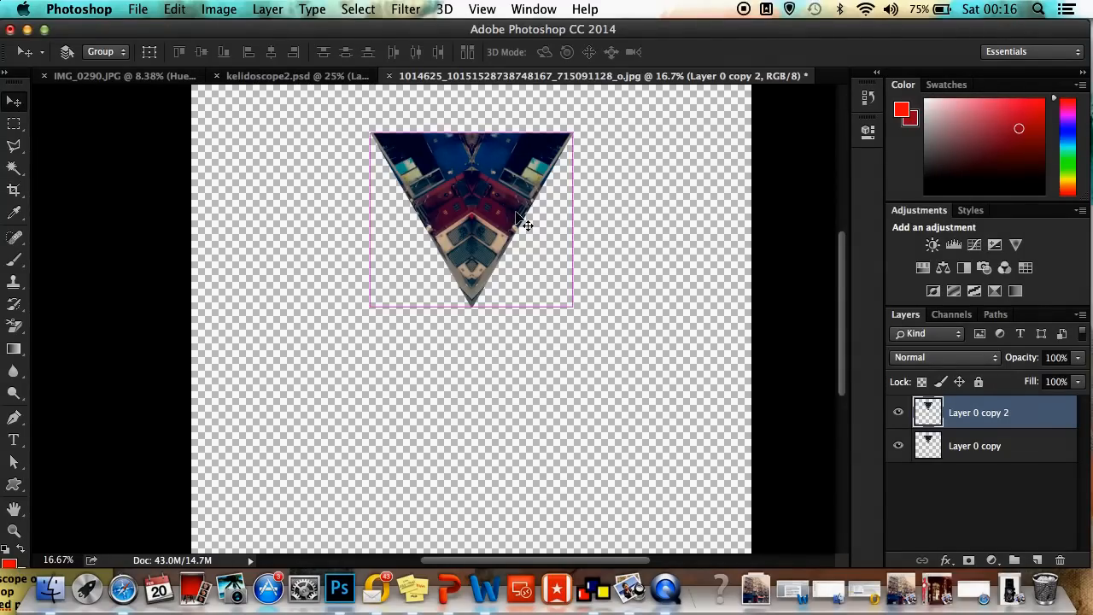
- Rotate the duplicated triangle by 60° and fit it against the right slanted edge of the original, with their tips meeting
key("super+t")
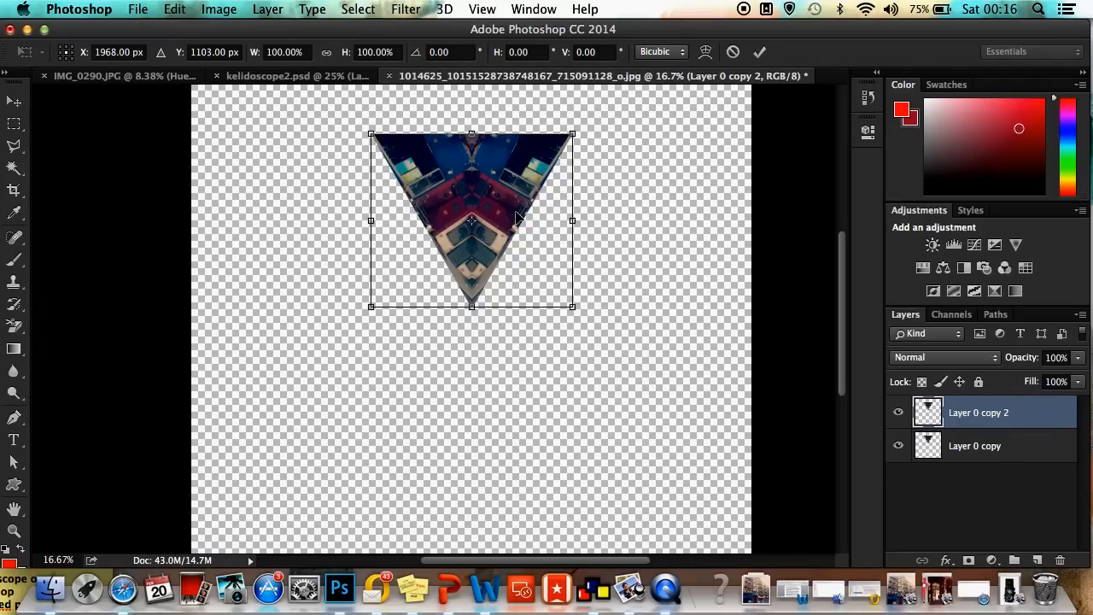
left_click(462, 52)
double_click(462, 52)
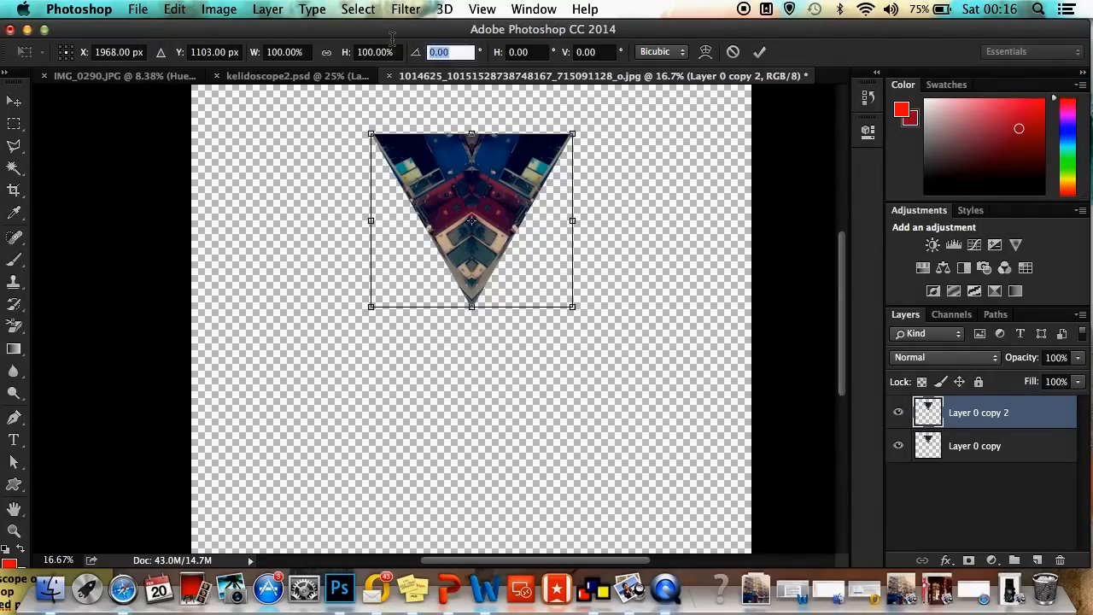
type("60")
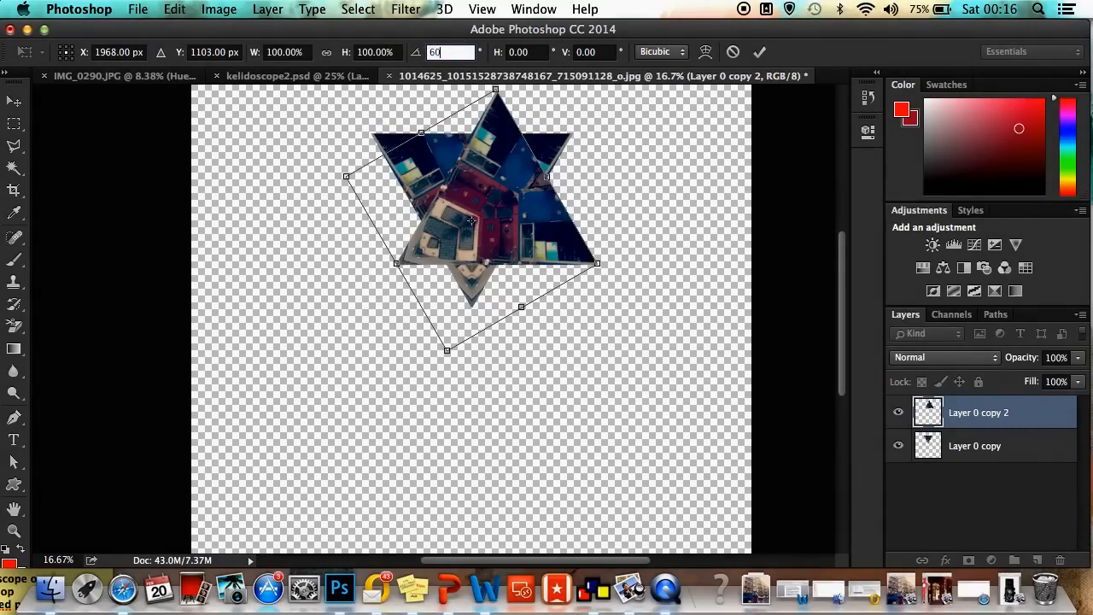
left_click(759, 53)
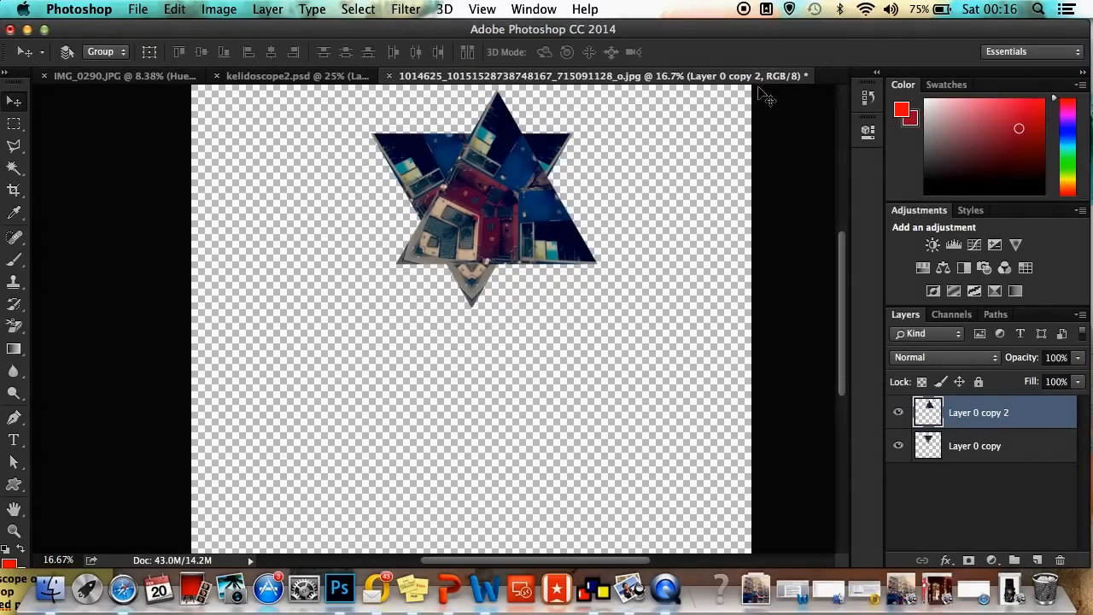
left_click_drag(481, 190, 560, 239)
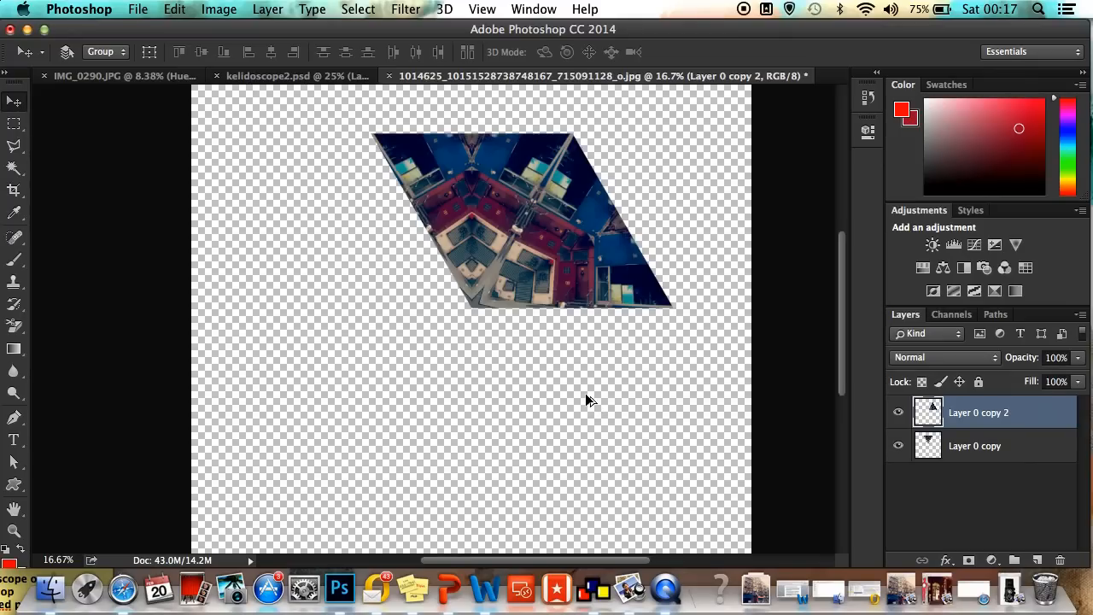
- Add two more triangle copies, each rotated a further 60°, and fit them into the lower-right and bottom segments of the hexagon
key("super+alt+shift+t")
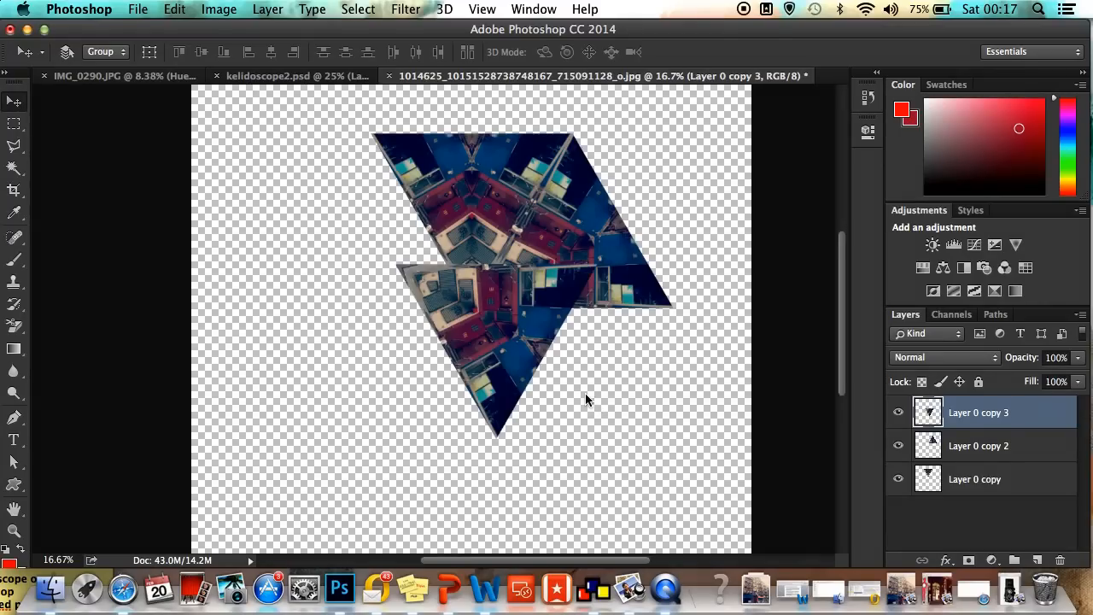
left_click_drag(472, 297, 548, 346)
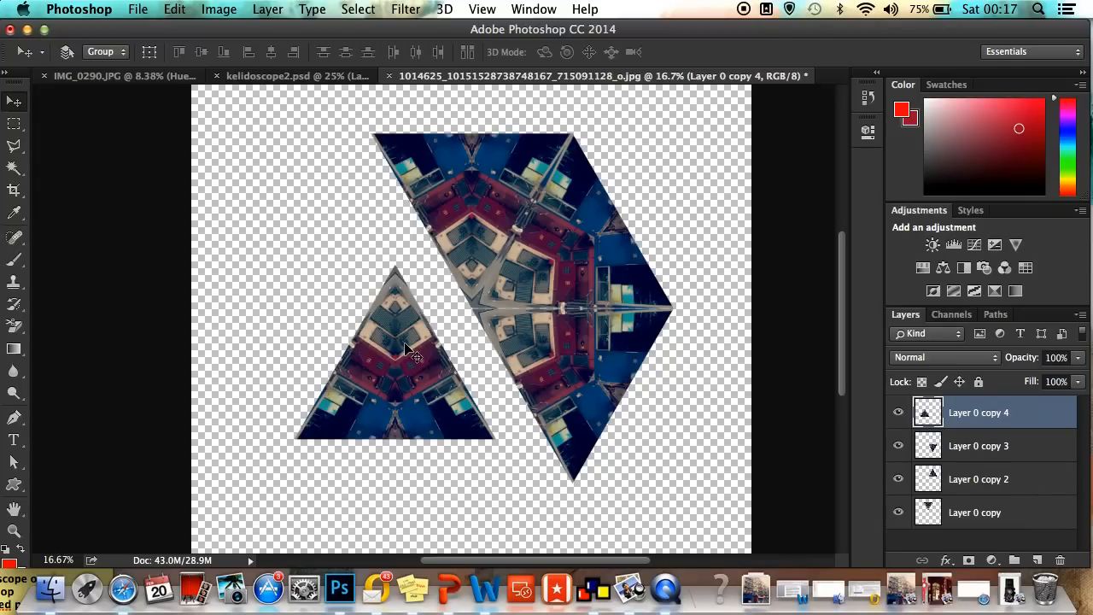
left_click_drag(406, 348, 477, 405)
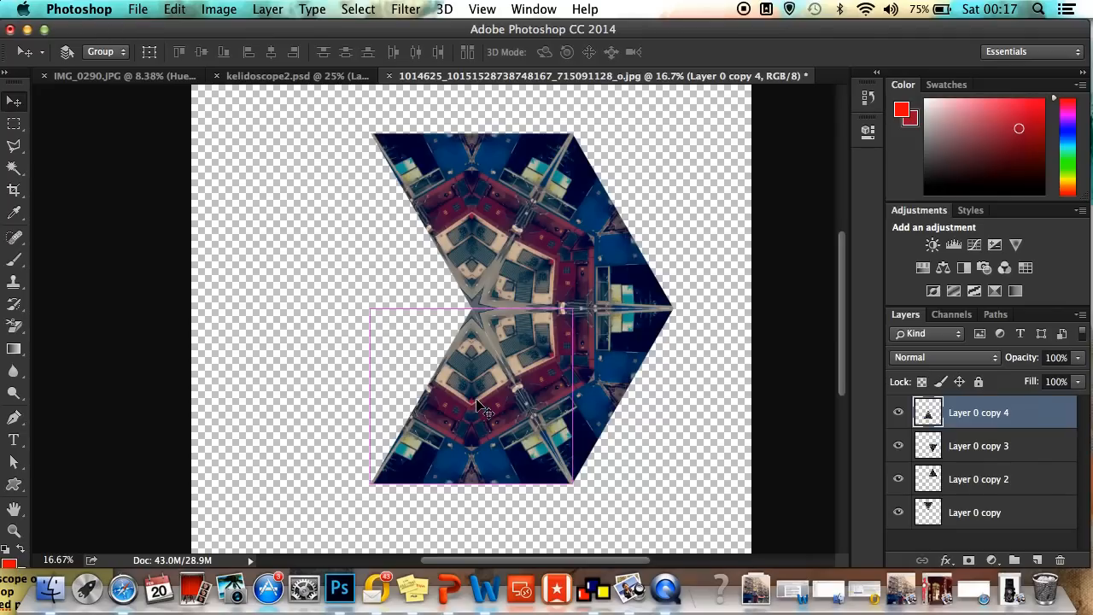
- Add the last two triangle copies in further 60° rotations and fit them into the upper-left and lower-left segments of the hexagon
key("alt+shift+super+t")
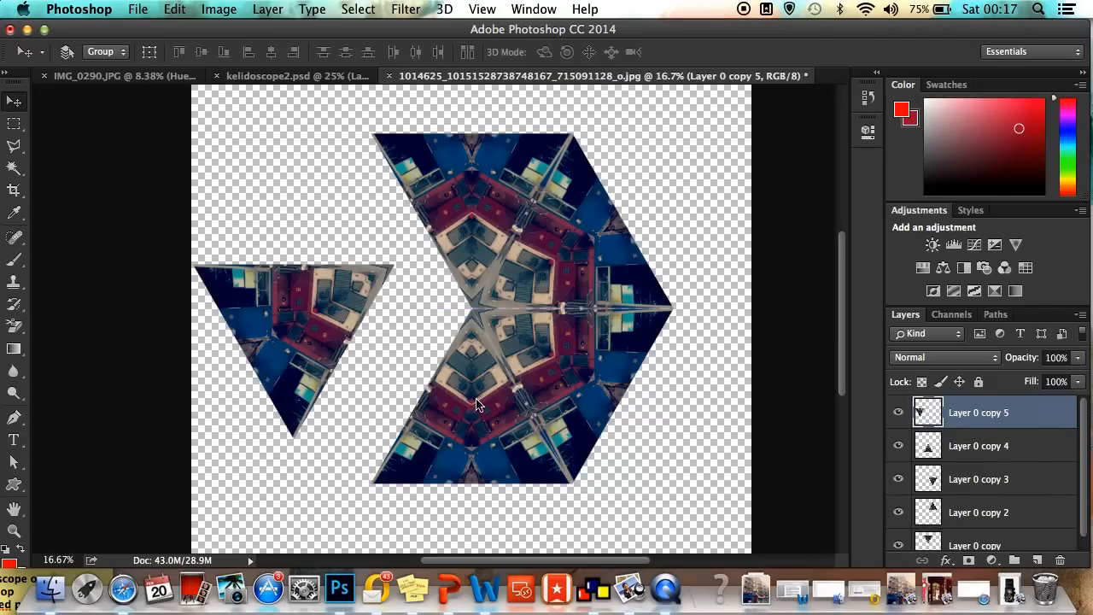
key("alt+shift+super+t")
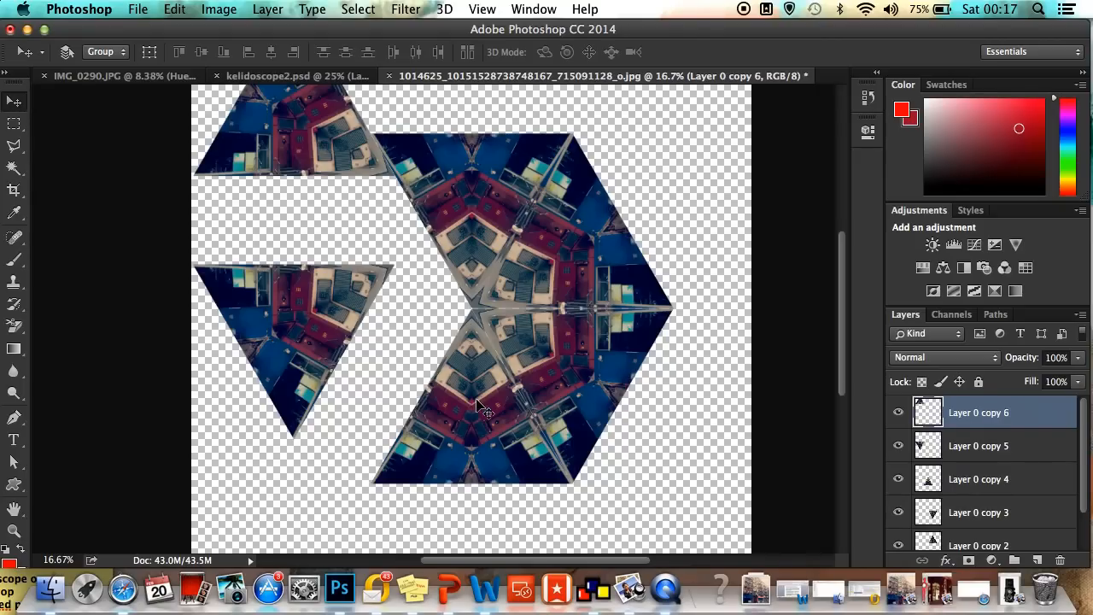
left_click(320, 309)
left_click_drag(320, 309, 393, 441)
left_click(979, 446)
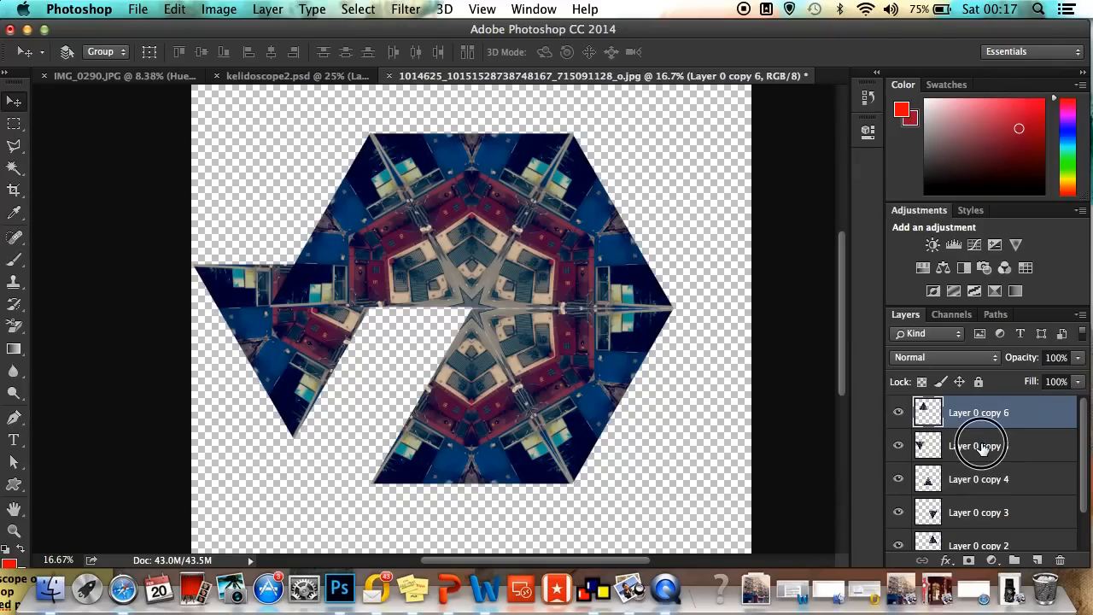
left_click_drag(337, 335, 356, 392)
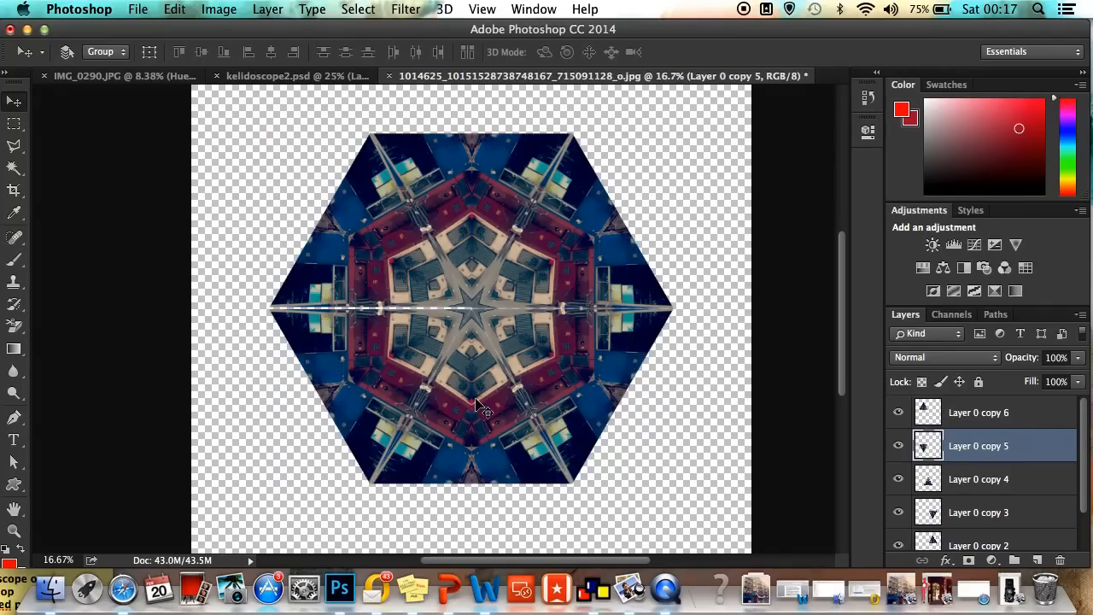
- Fine-tune the lower-left and upper-left triangles' positions to close the horizontal gap between them at the hexagon's centre
key("super+equal")
key("super+equal")
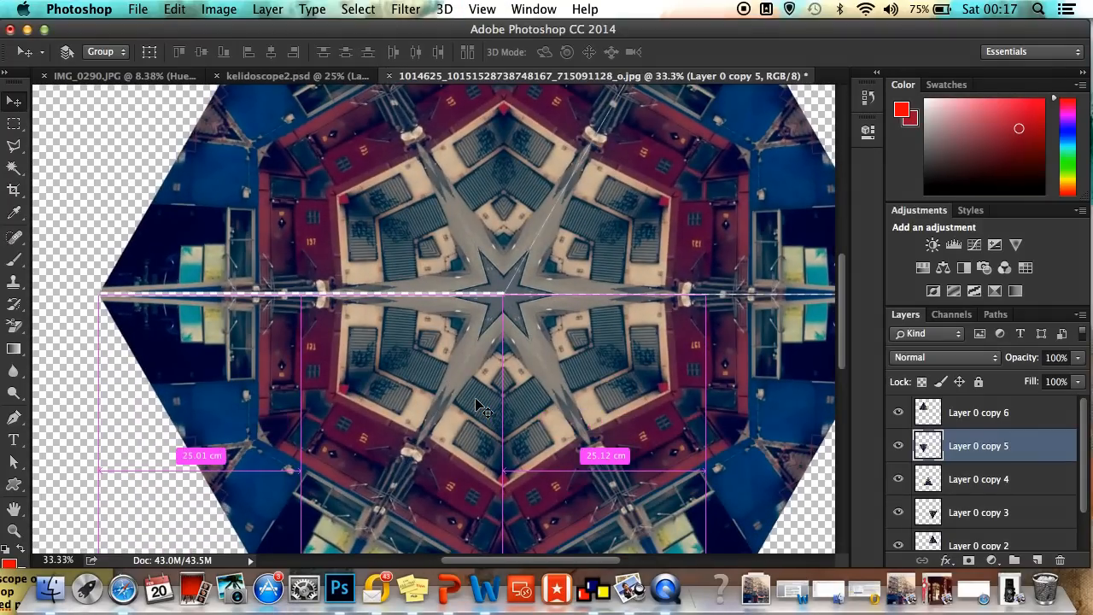
key("super+equal")
left_click_drag(254, 350, 257, 352)
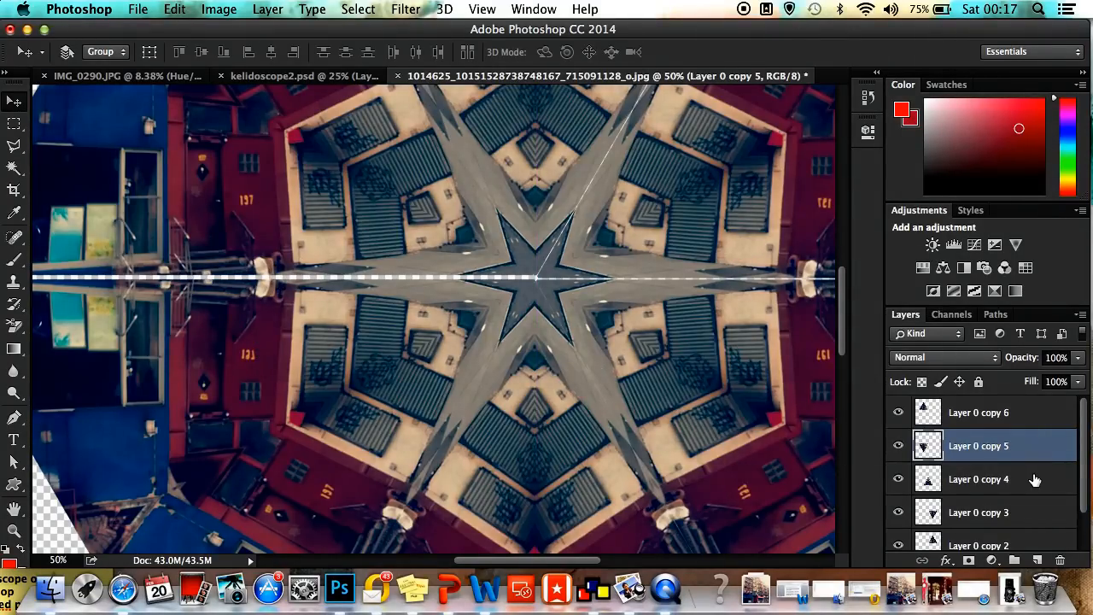
left_click(974, 425)
right_click(364, 158)
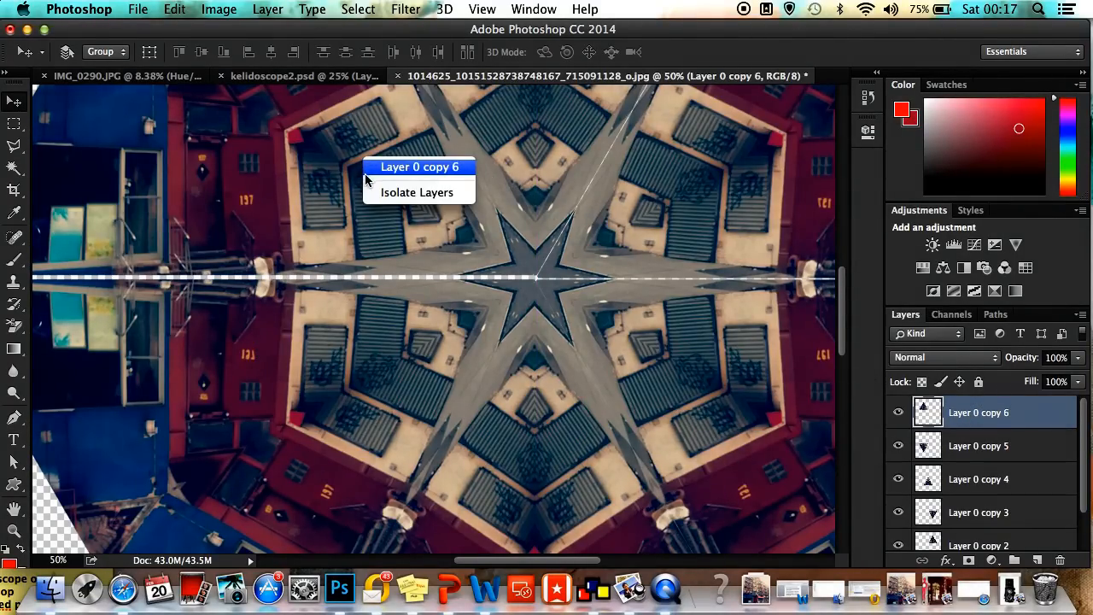
left_click(355, 218)
right_click(346, 217)
left_click(334, 236)
mouse_move(302, 199)
left_mouse_down()
mouse_move(293, 197)
mouse_move(302, 204)
left_mouse_up()
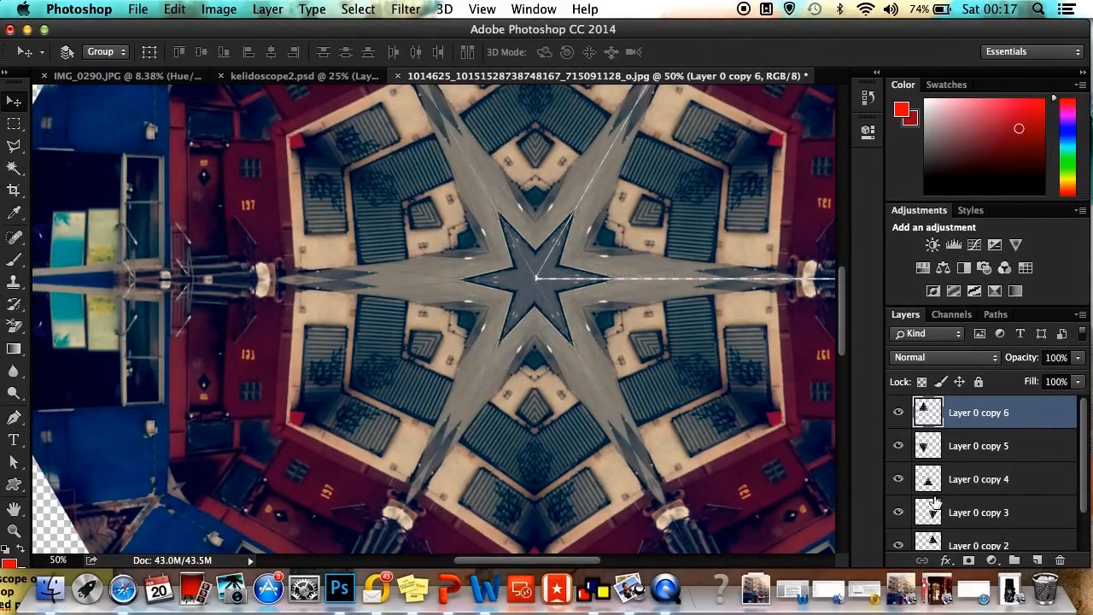
- Nudge the upper-right triangle to close the gaps along its seams with the top and lower-right triangles
right_click(961, 521)
left_click(991, 516)
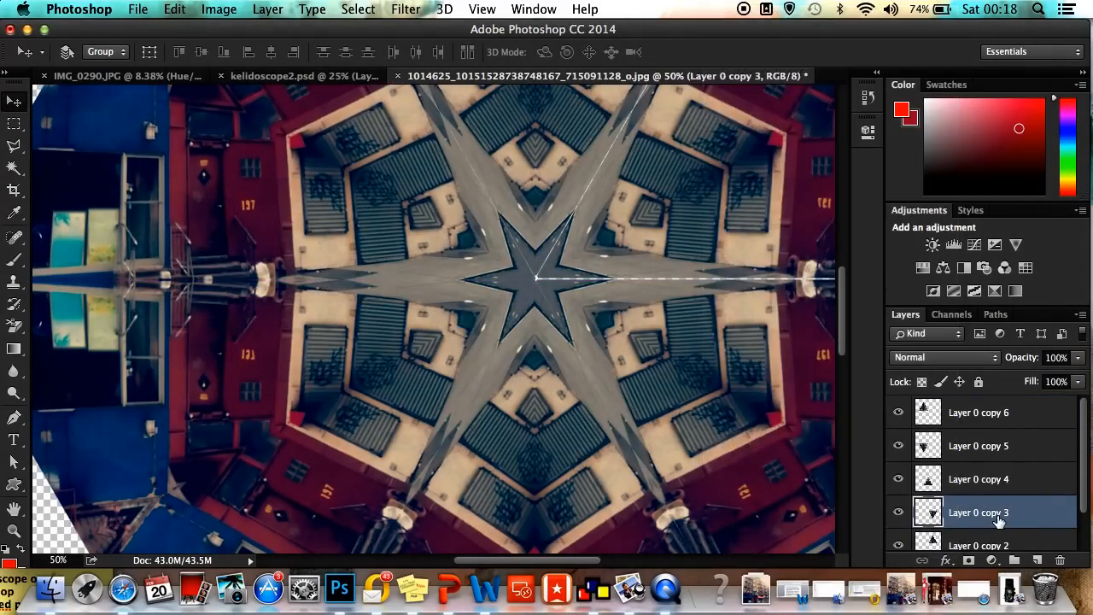
left_click(982, 544)
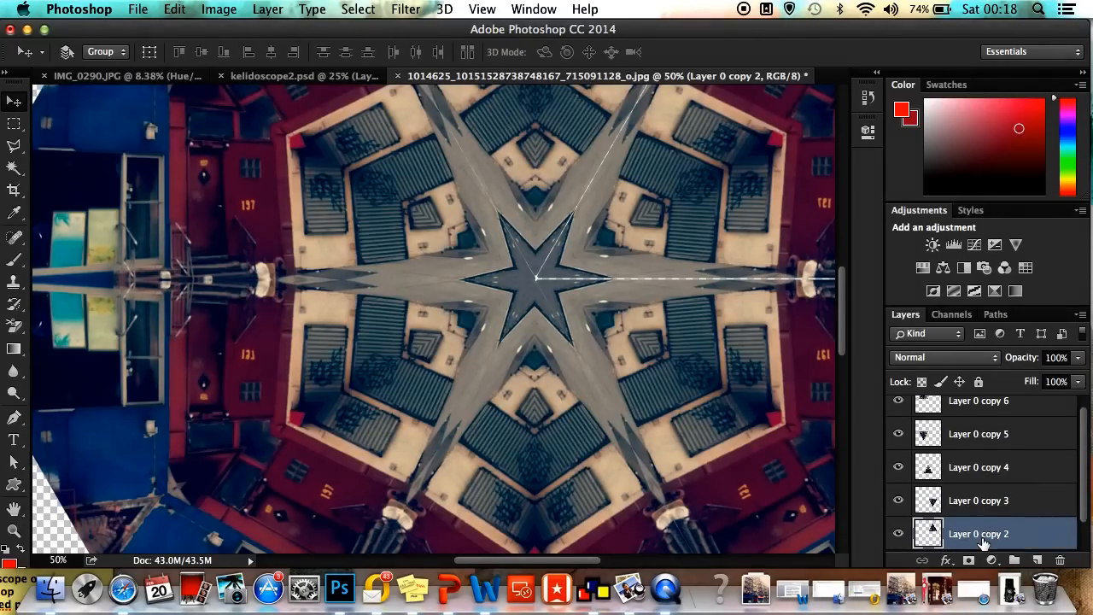
mouse_move(705, 195)
left_mouse_down()
mouse_move(695, 176)
mouse_move(685, 188)
left_mouse_up()
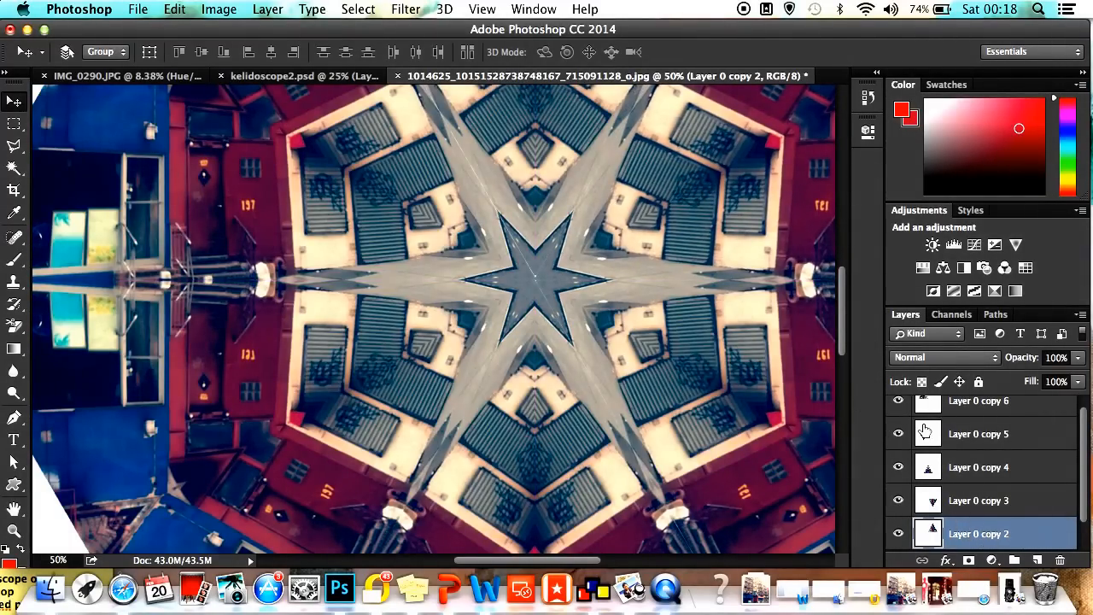
scroll(955, 486, "down", 1)
left_click(960, 536)
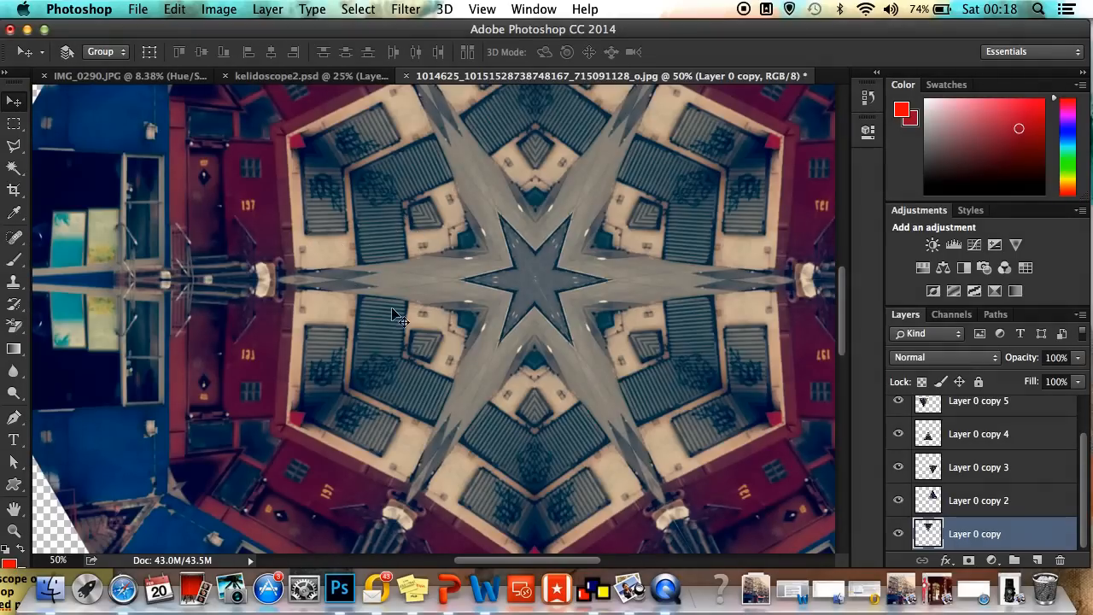
left_click_drag(393, 314, 398, 318)
key("super+0")
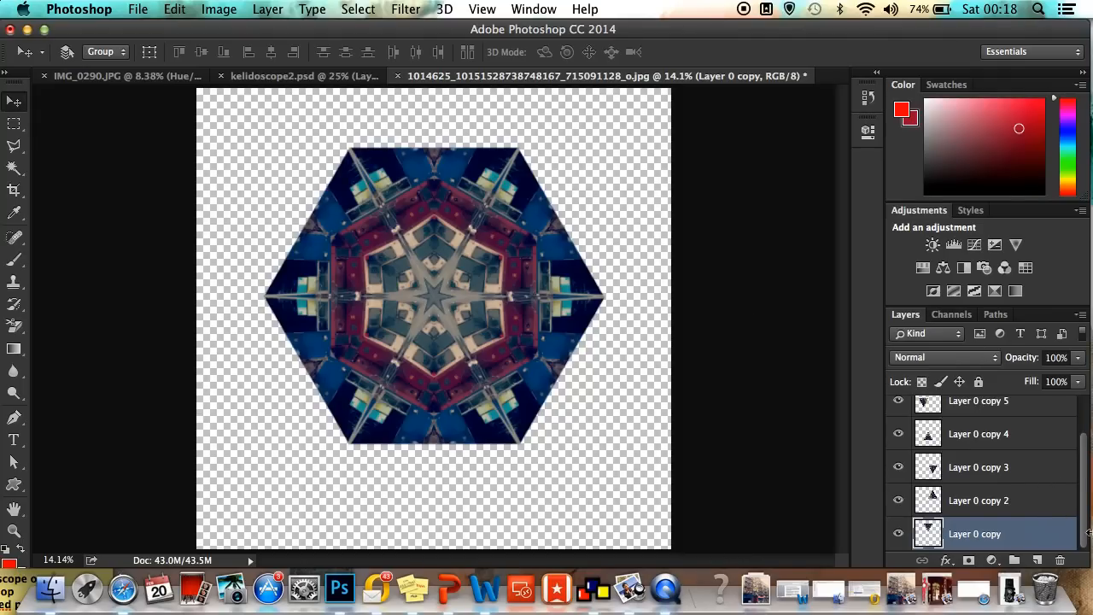
left_click_drag(1085, 528, 1082, 437)
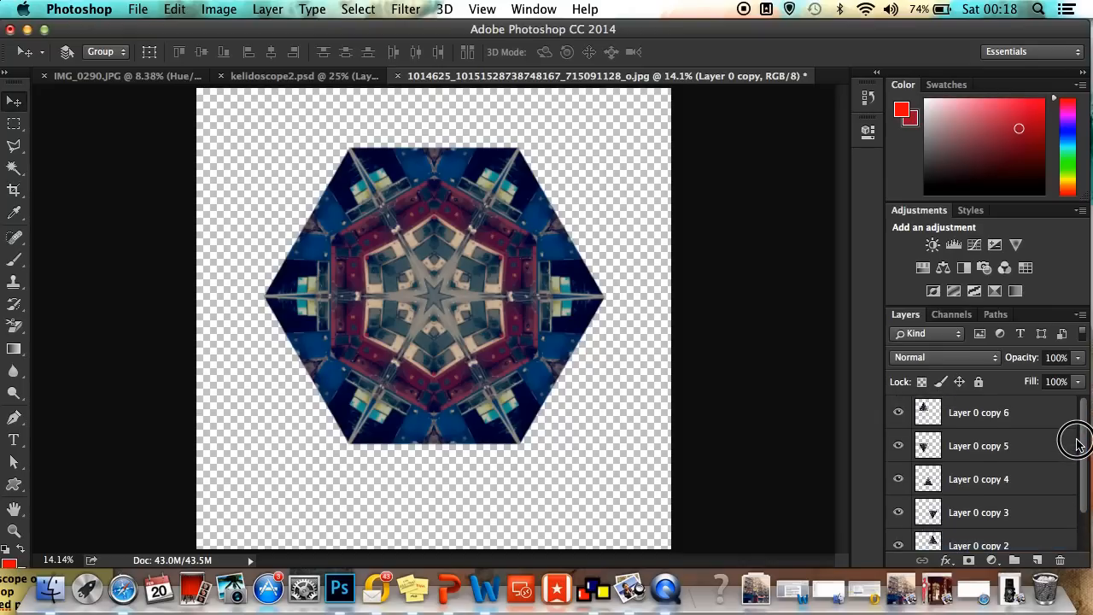
left_click(1008, 417)
left_click_drag(1079, 440, 1086, 499)
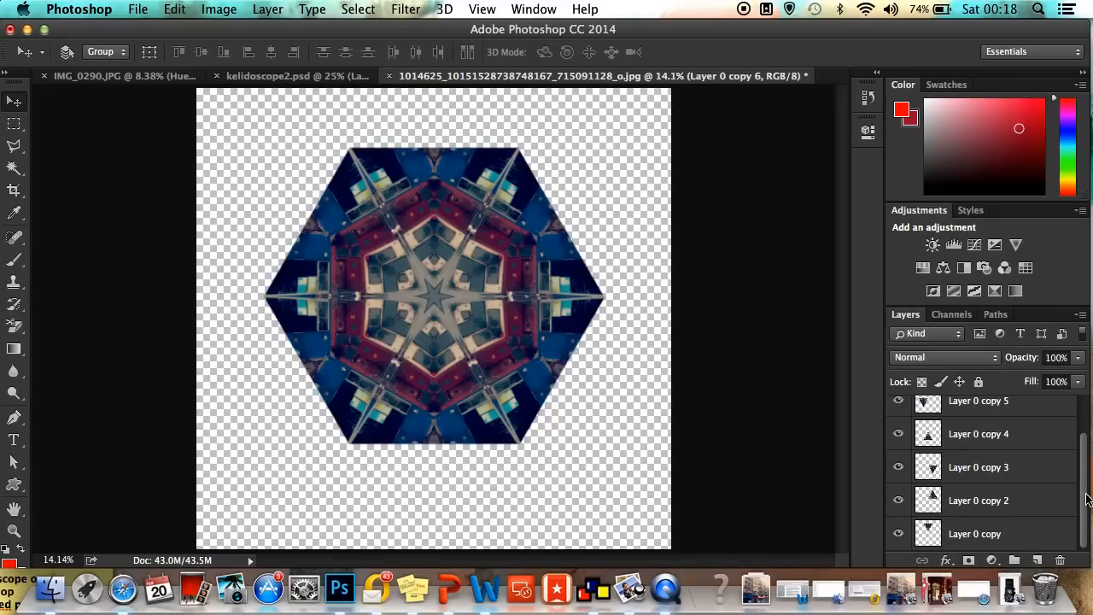
left_click(993, 534, "shift")
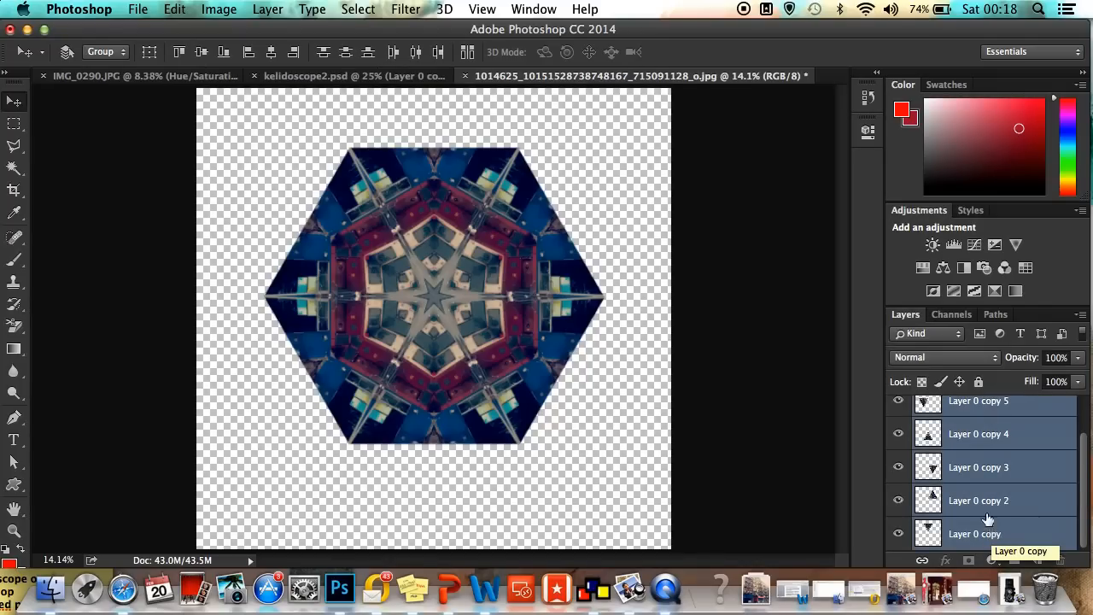
left_click(967, 473, "super")
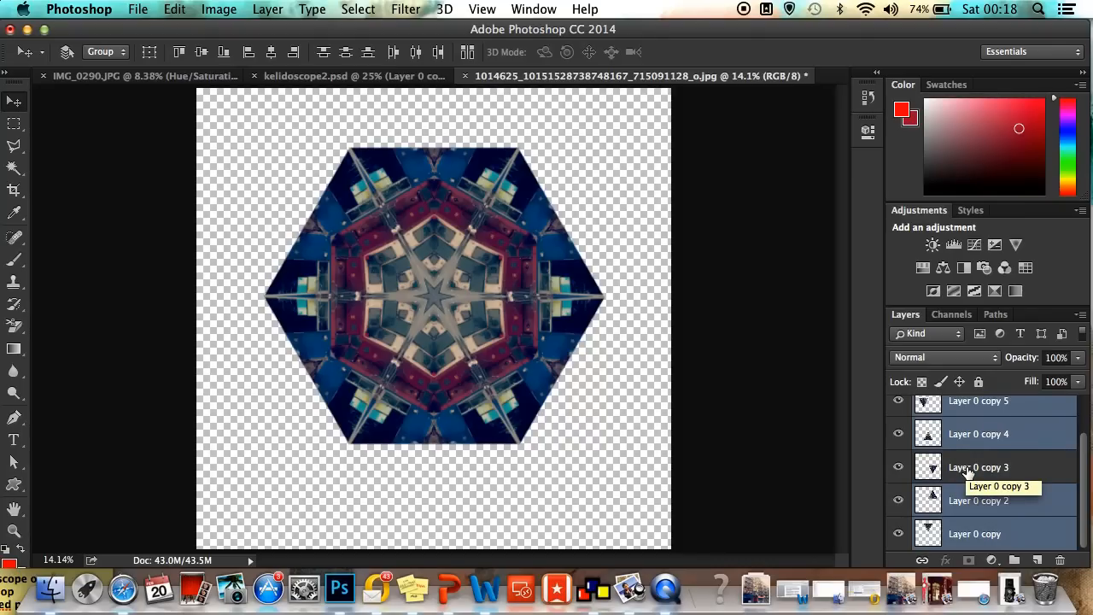
- Merge all six triangle layers into one and move the merged hexagon slightly down towards the canvas centre
left_click_drag(1085, 462, 1060, 399)
left_click(1036, 417)
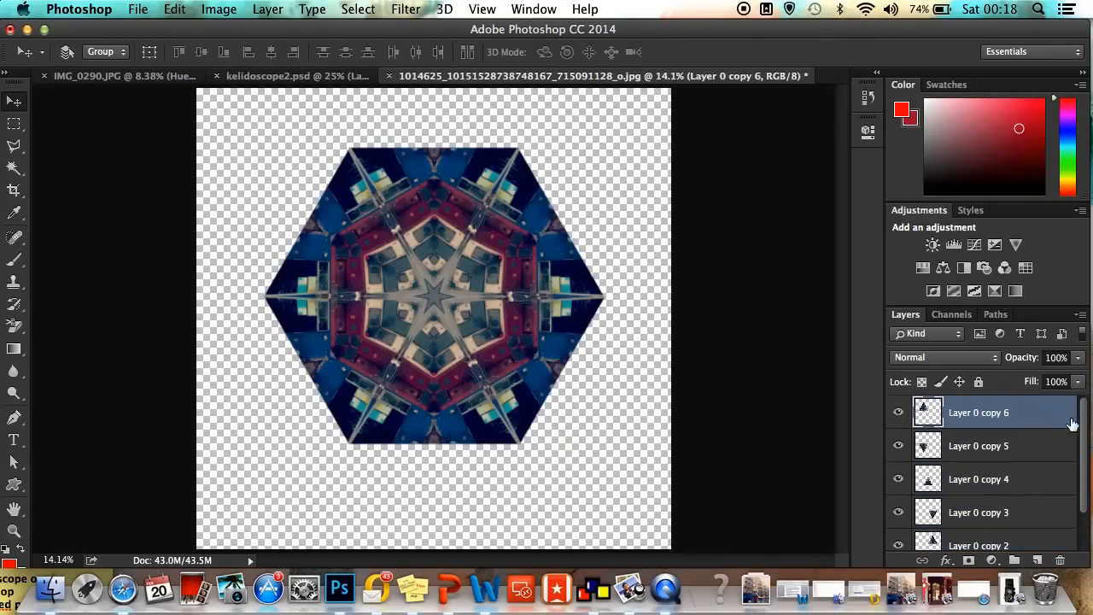
left_click_drag(1082, 419, 1081, 494)
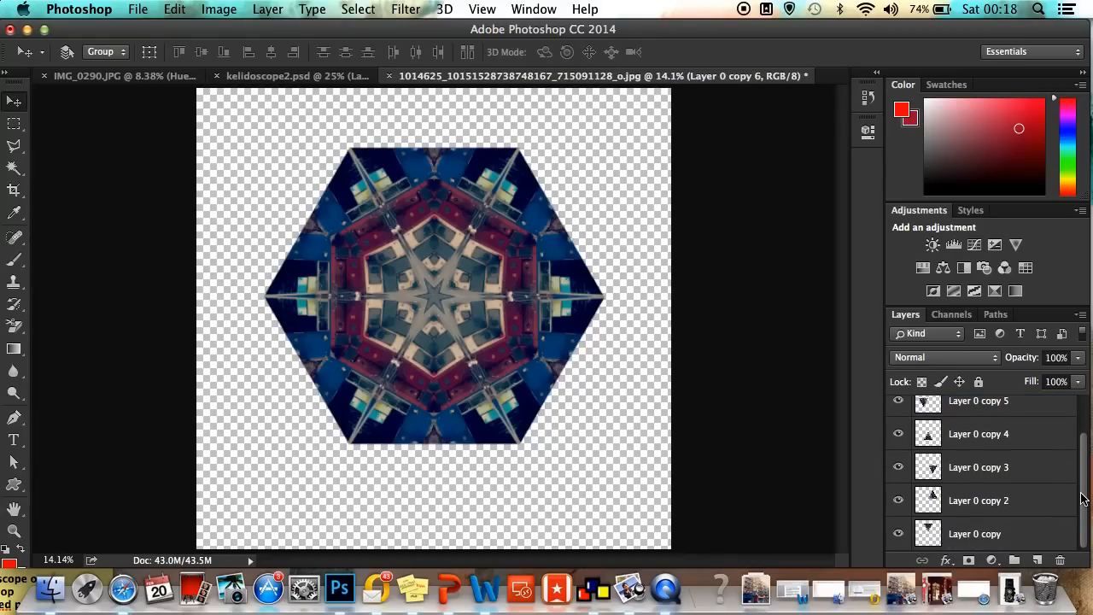
left_click(981, 525, "shift")
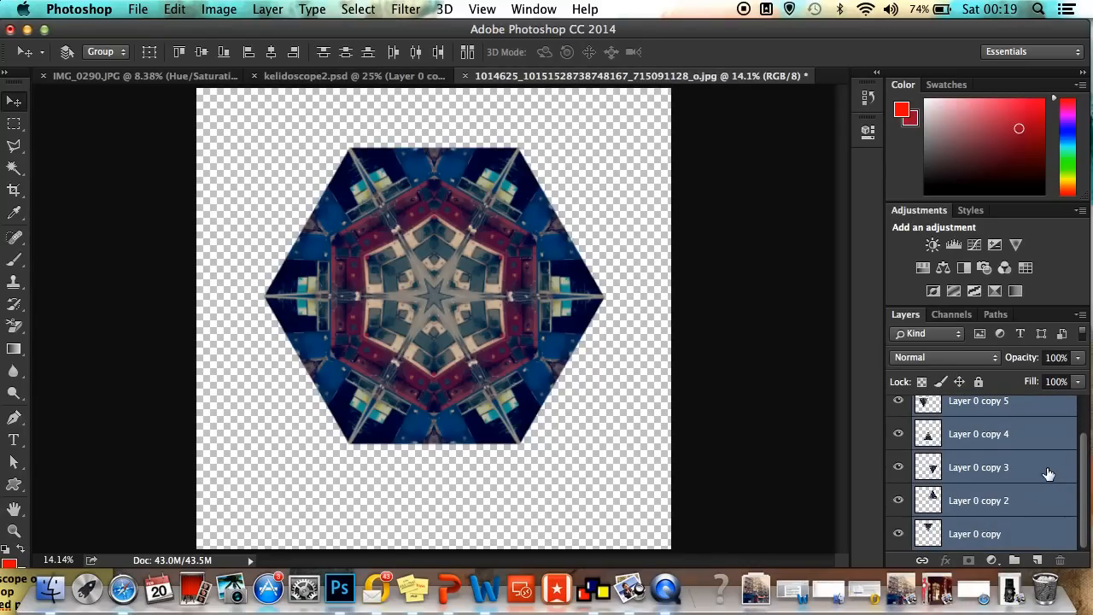
right_click(990, 426)
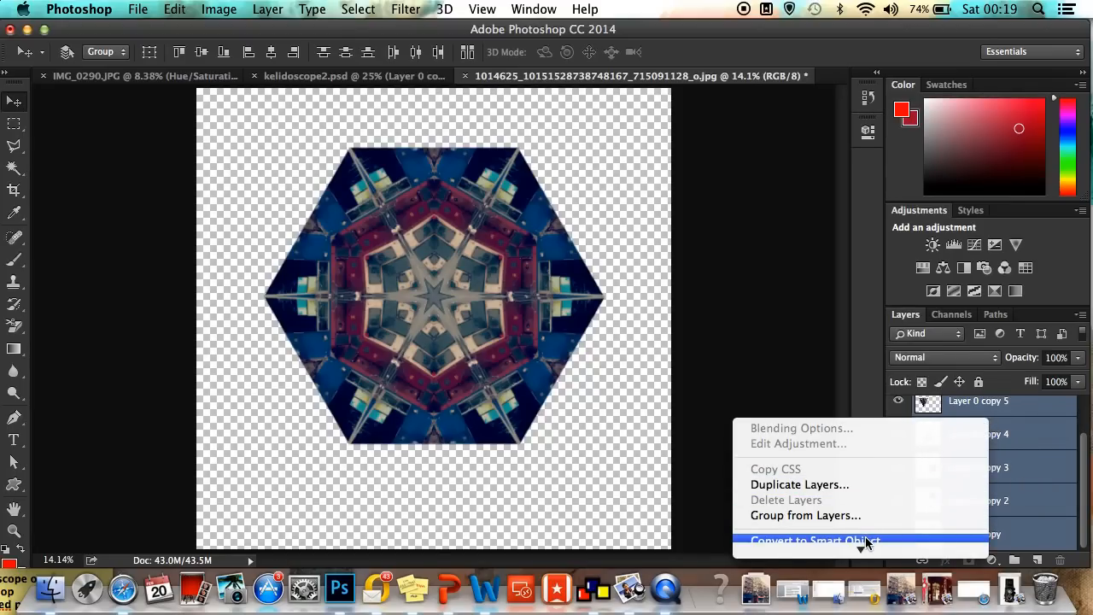
mouse_move(862, 549)
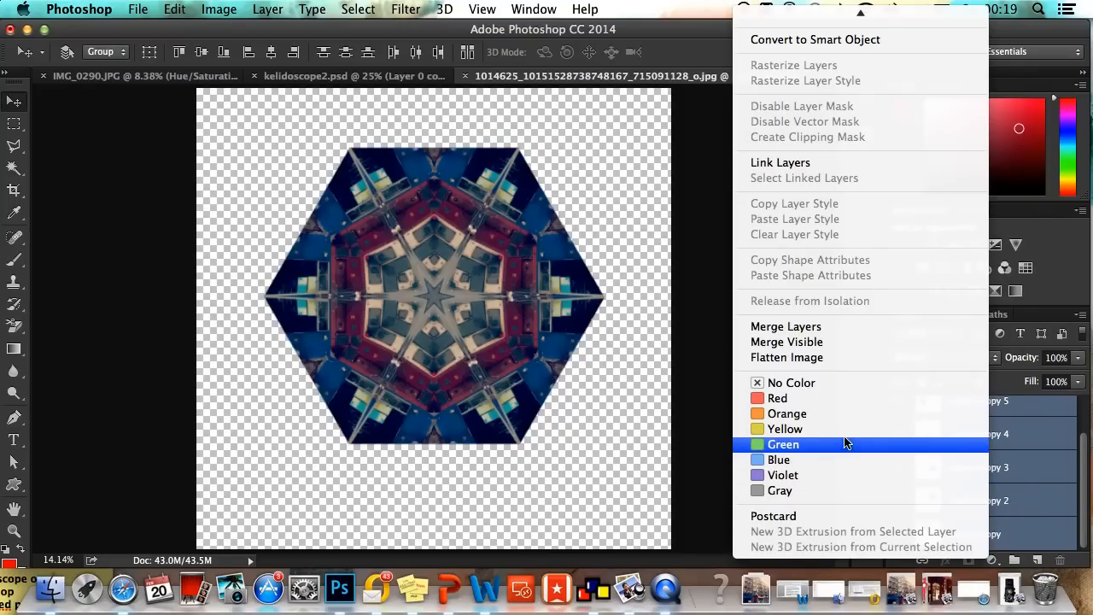
left_click(825, 332)
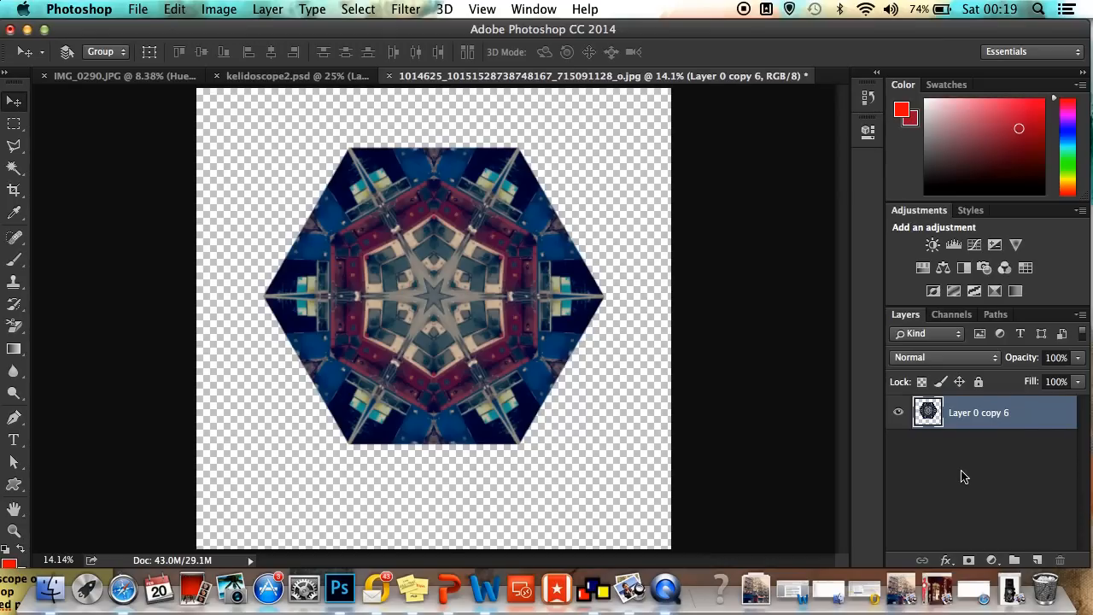
left_click_drag(429, 281, 445, 302)
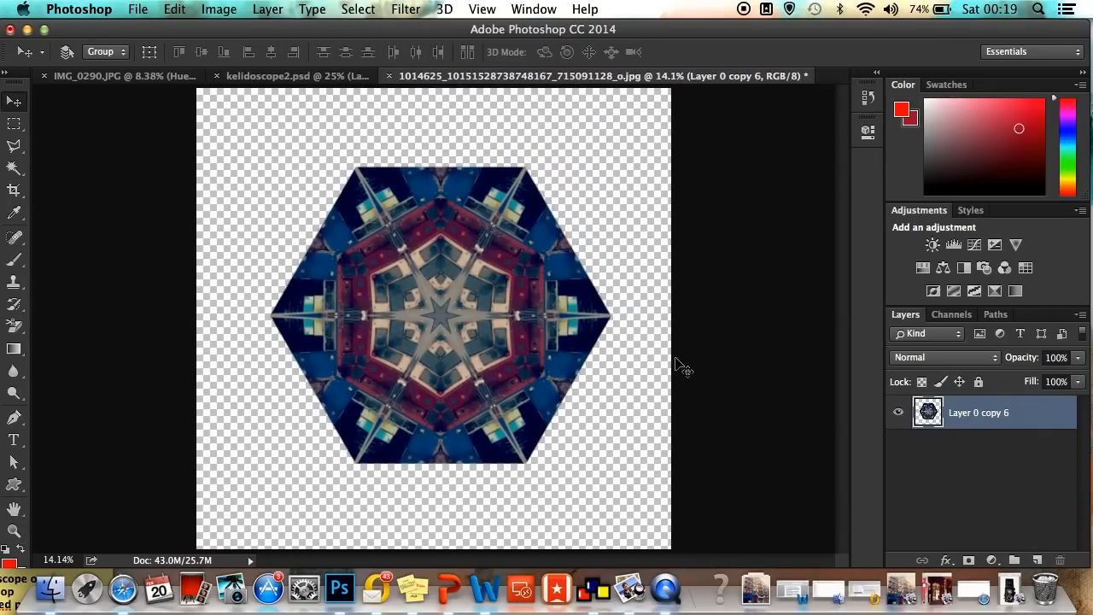
- Duplicate the merged hexagon layer and scale the copy proportionally about its centre to 45.04%, keeping it centred on the original
key("super+j")
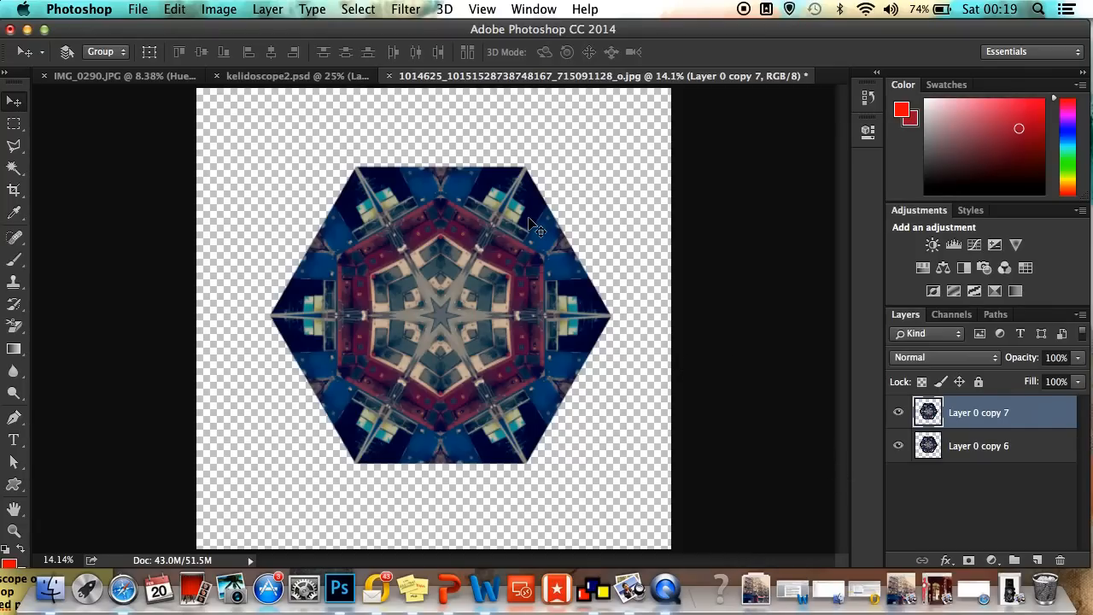
key("super+t")
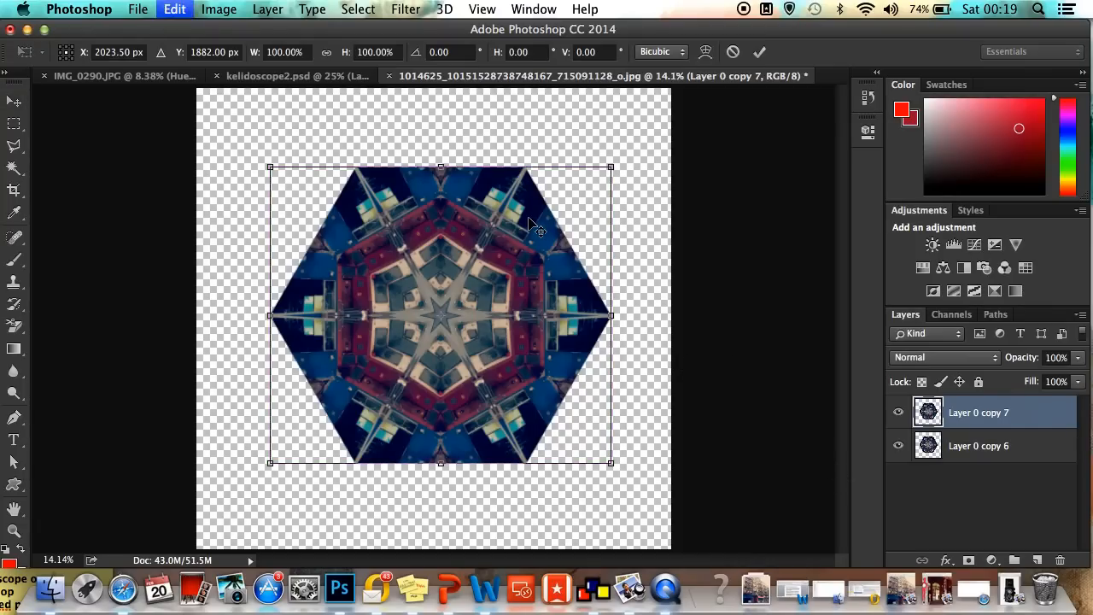
left_click(271, 166)
left_click_drag(270, 166, 444, 347)
left_click_drag(511, 386, 421, 303)
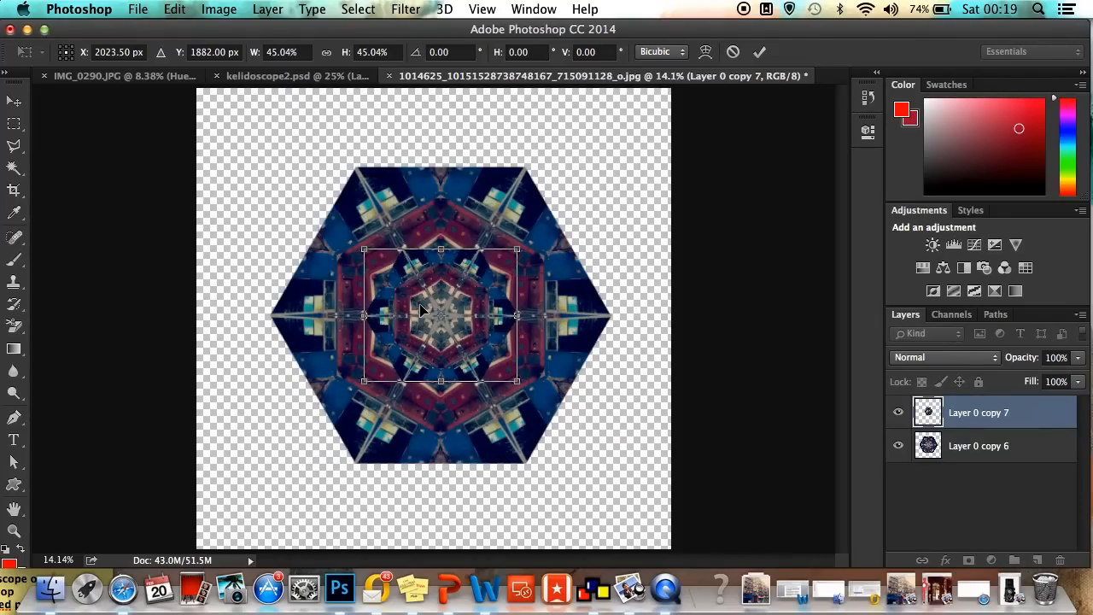
left_click(760, 51)
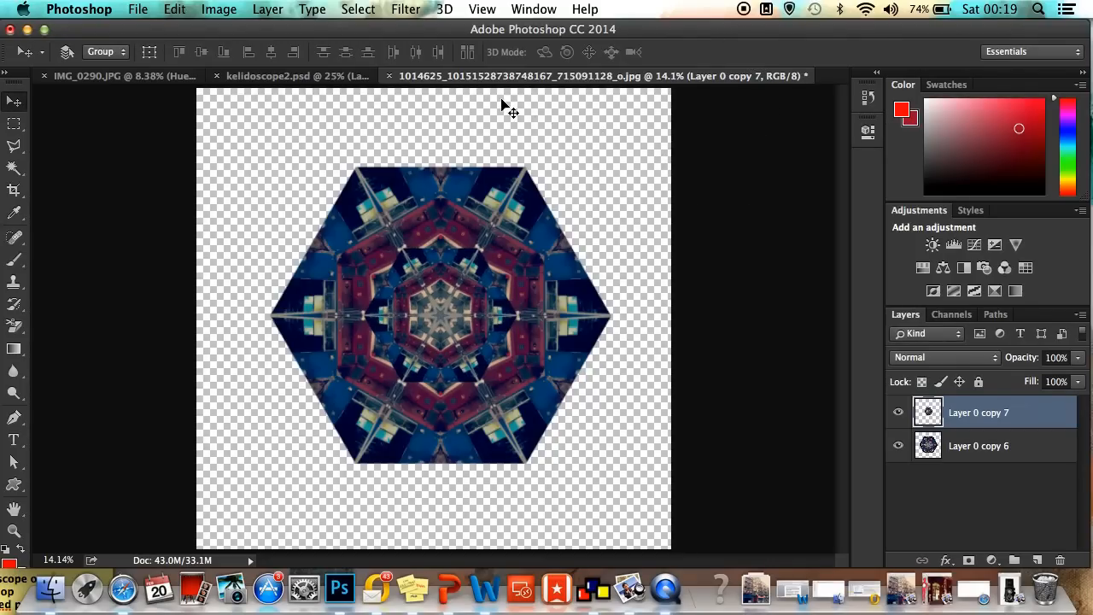
- View the finished example in kelidoscope2.psd for comparison and return to the current kaleidoscope document
left_click(318, 89)
left_click(291, 78)
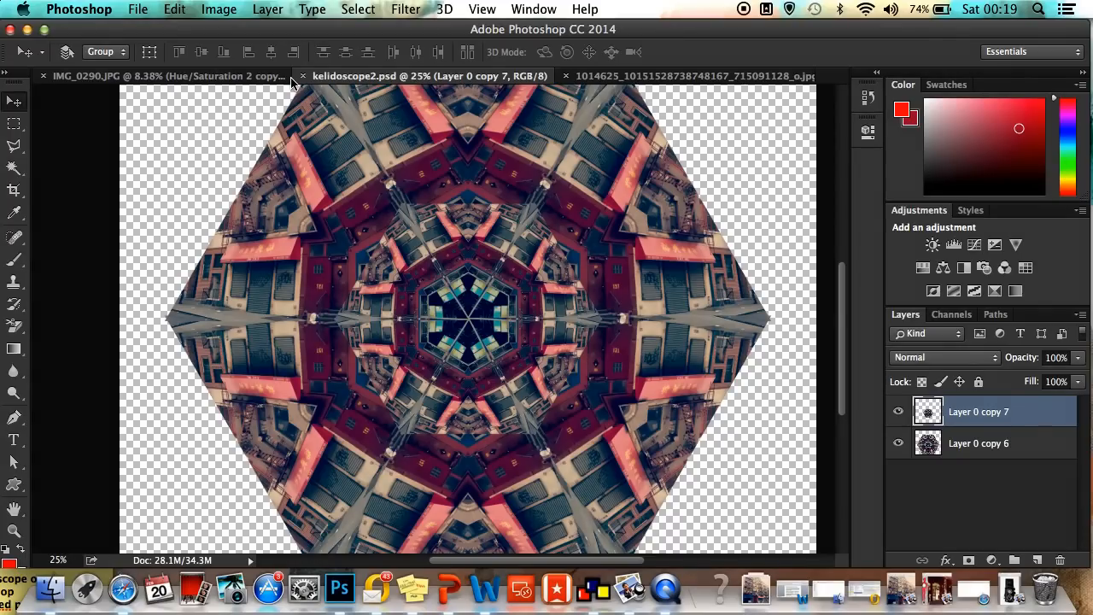
left_click(665, 77)
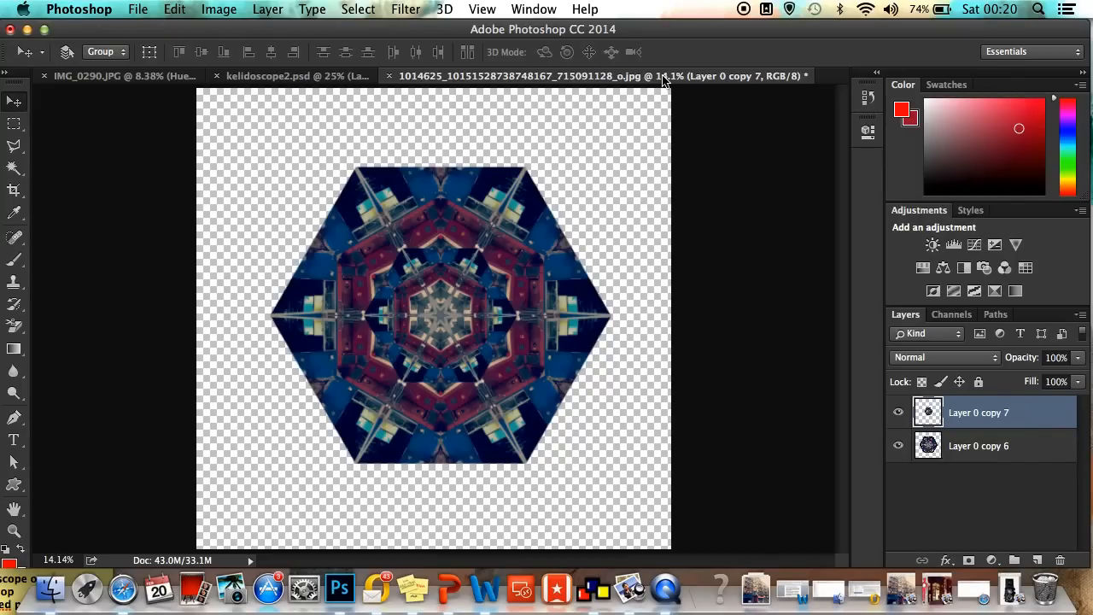
left_click(743, 13)
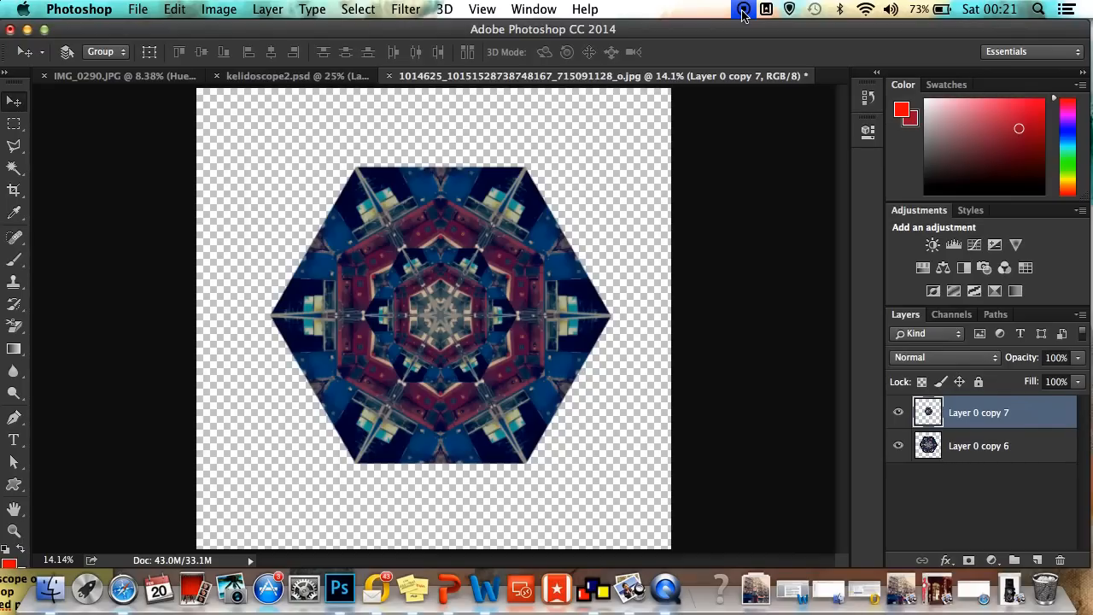
left_click(27, 30)
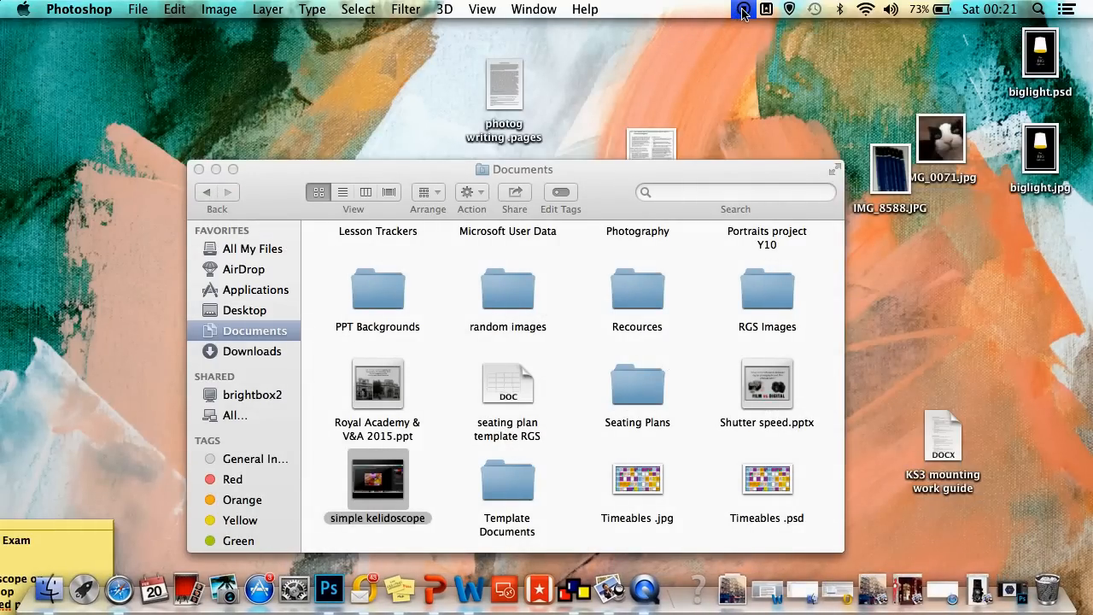